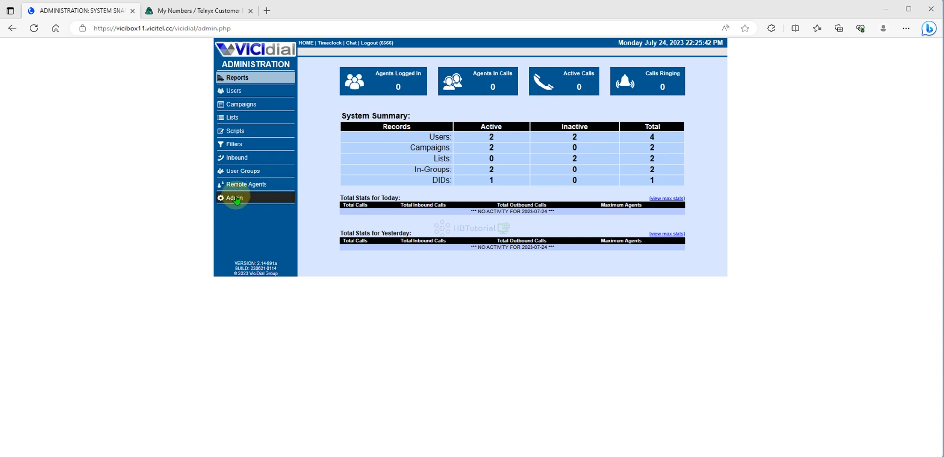
# - Open the form for adding a new carrier from the Carriers administration section
pyautogui.click(235, 199)
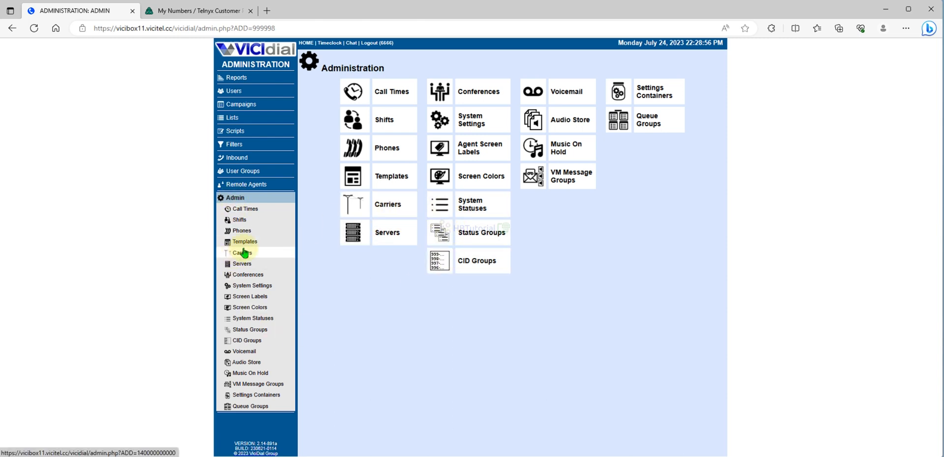
pyautogui.click(388, 208)
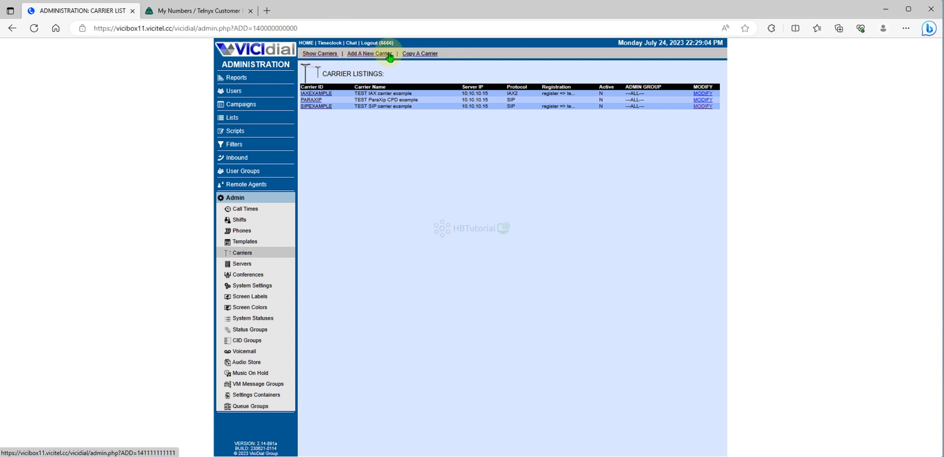
pyautogui.click(366, 55)
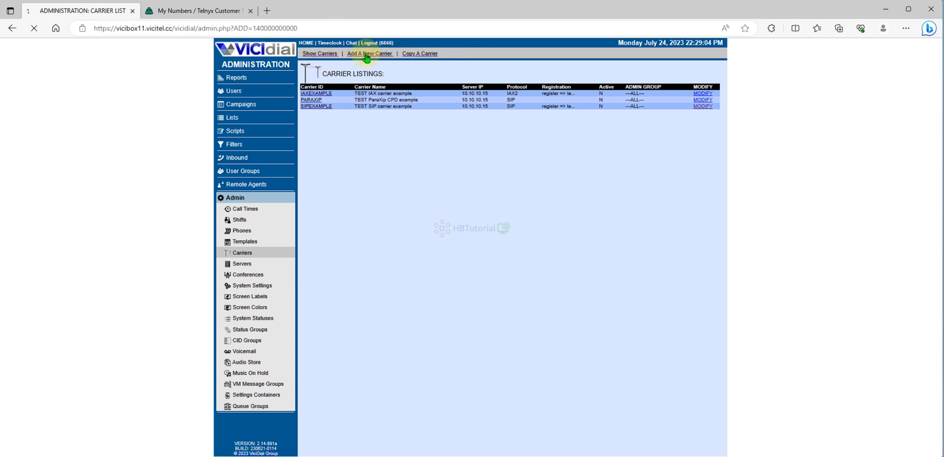
# - Set both the Carrier ID and the Carrier Name of the new carrier to Telnyx
pyautogui.click(394, 99)
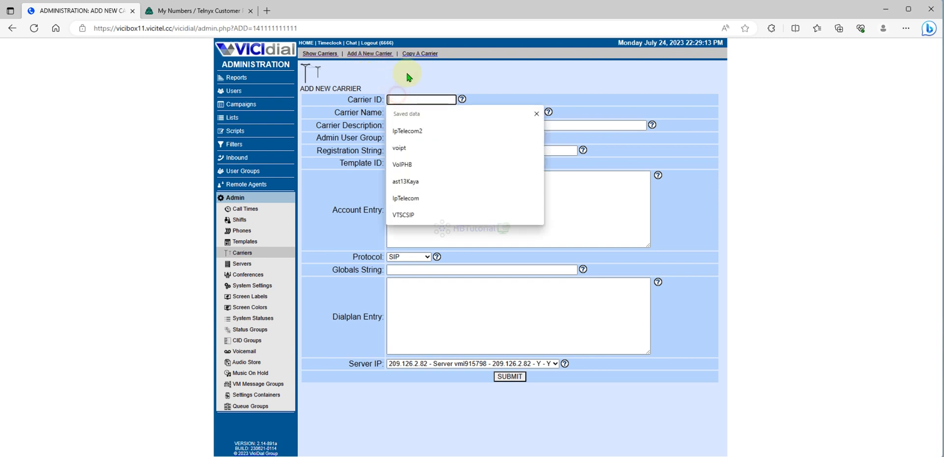
pyautogui.click(408, 77)
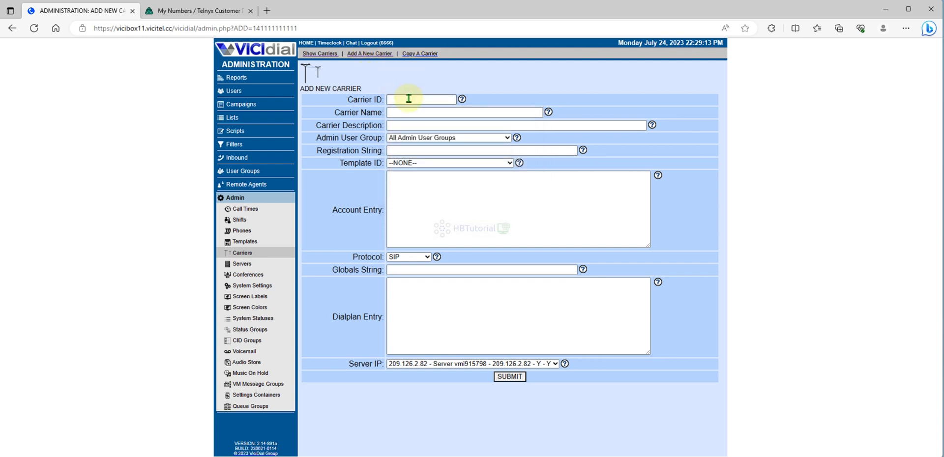
pyautogui.click(408, 99)
pyautogui.write('te')
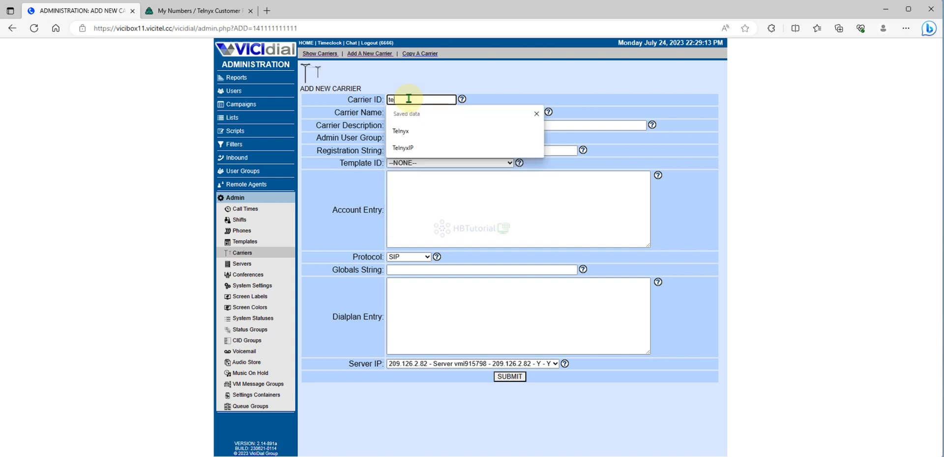
pyautogui.click(409, 132)
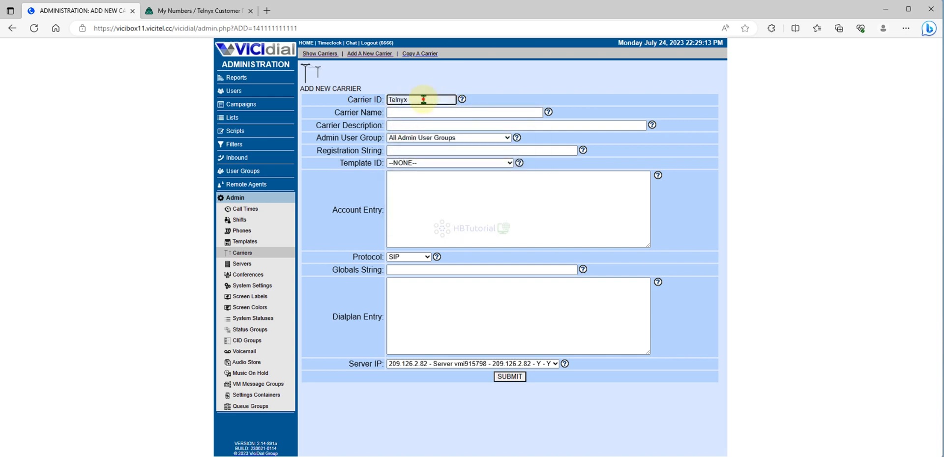
pyautogui.moveTo(424, 99); pyautogui.dragTo(372, 100)
pyautogui.hotkey('ctrl', 'c')
pyautogui.click(479, 112)
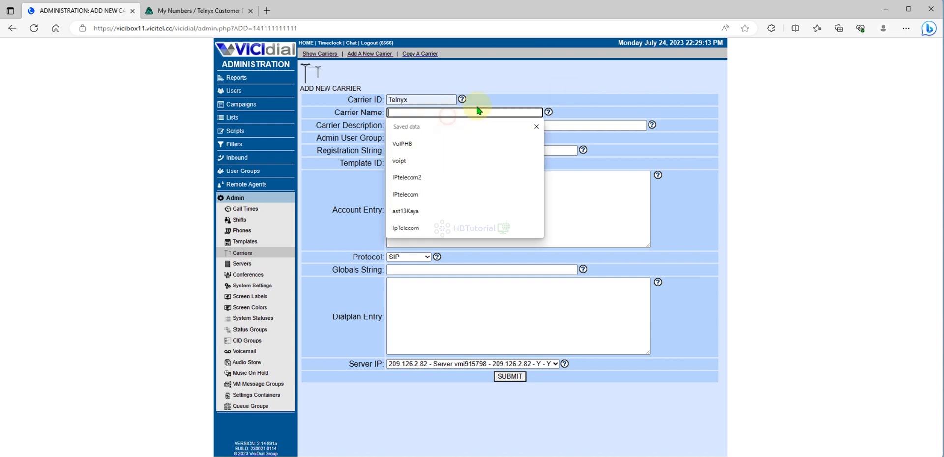
pyautogui.hotkey('ctrl', 'v')
# - Fill the account entry with [Telnyx], type=peer, dtmfmode=info, context=trunkinbound, qualify=yes, insecure=invite,port, nat=force_rport,comedia, an empty host=, disallow=all, allow=ulaw and allow=alaw
pyautogui.click(533, 176)
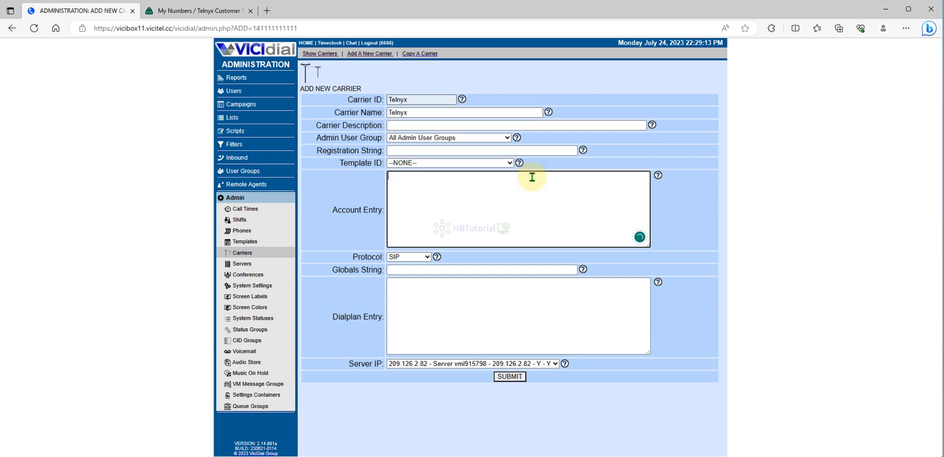
pyautogui.write('[')
pyautogui.hotkey('ctrl', 'v')
pyautogui.write(']')
pyautogui.press('Return')
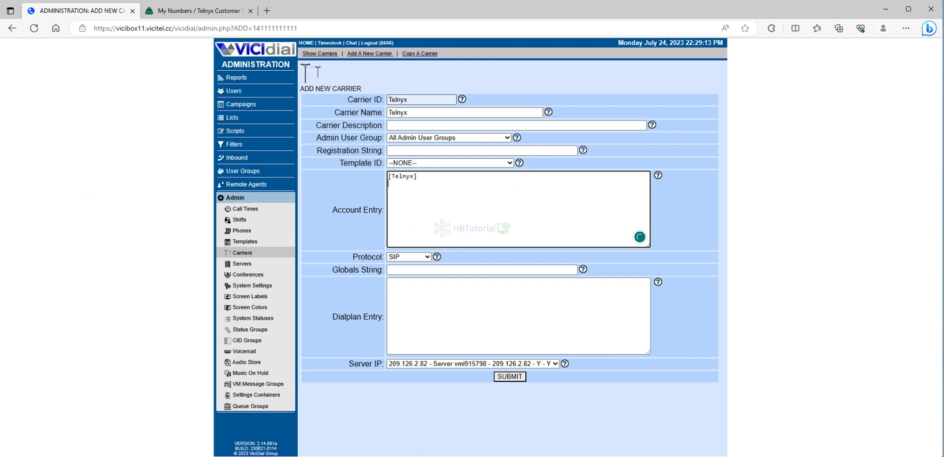
pyautogui.hotkey('alt', 'Tab')
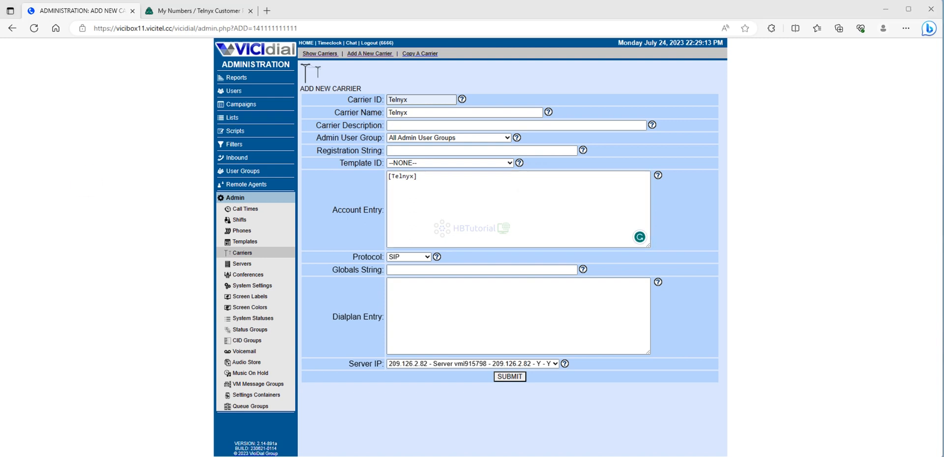
pyautogui.click(413, 197)
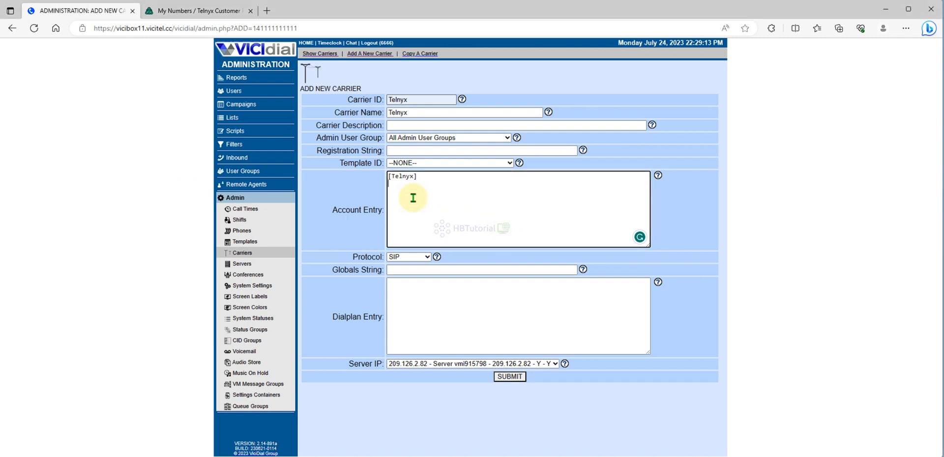
pyautogui.hotkey('ctrl', 'v')
# - Switch to the Telnyx portal, open the SIP Trunking connections and copy the server address sip.telnyx.com
pyautogui.click(437, 214)
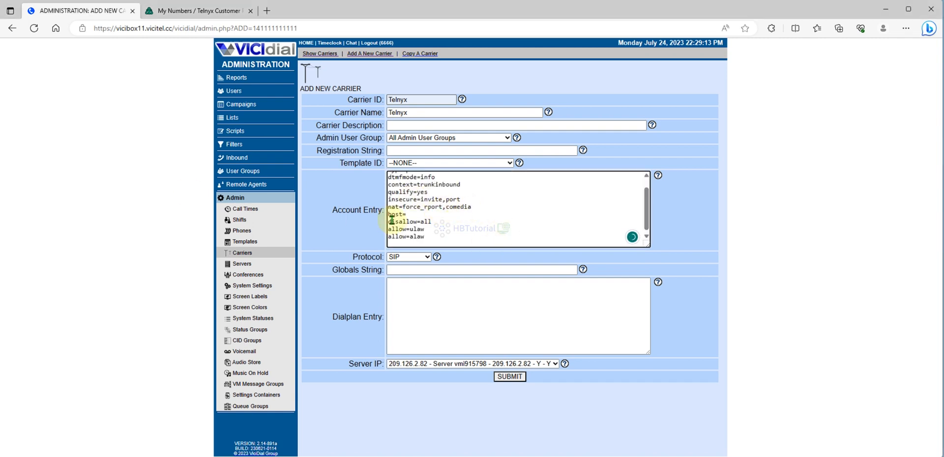
pyautogui.click(195, 13)
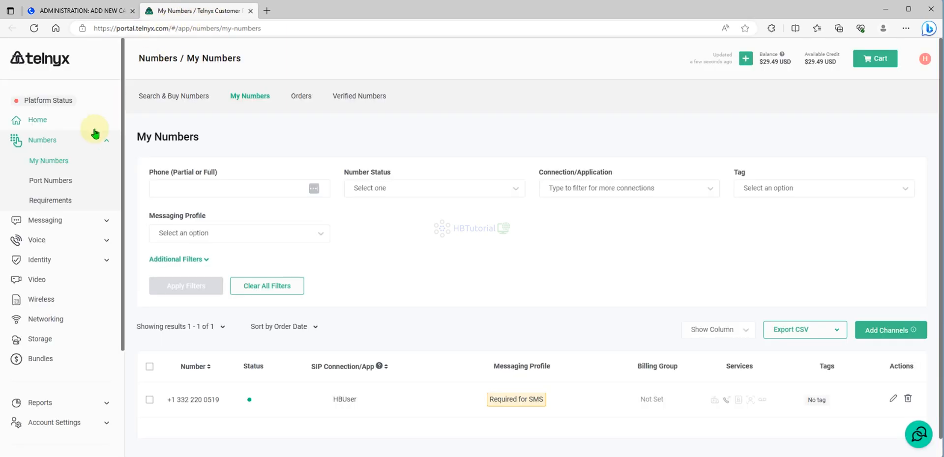
pyautogui.click(37, 241)
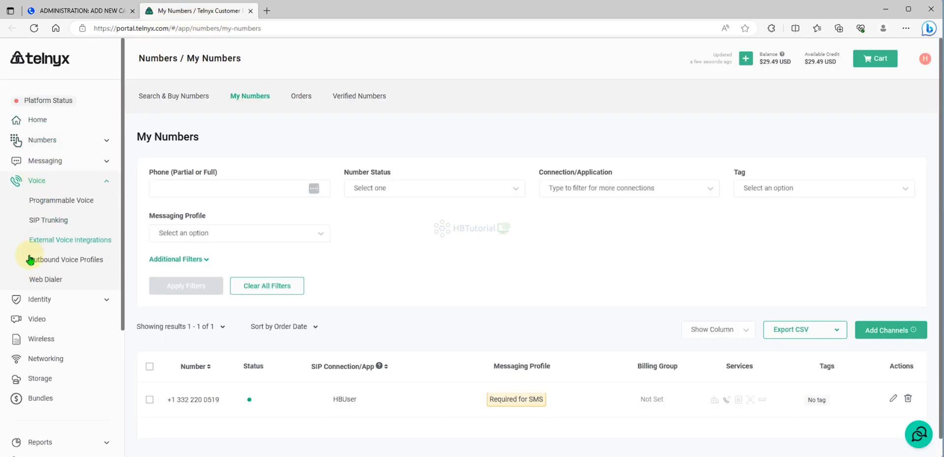
pyautogui.click(48, 223)
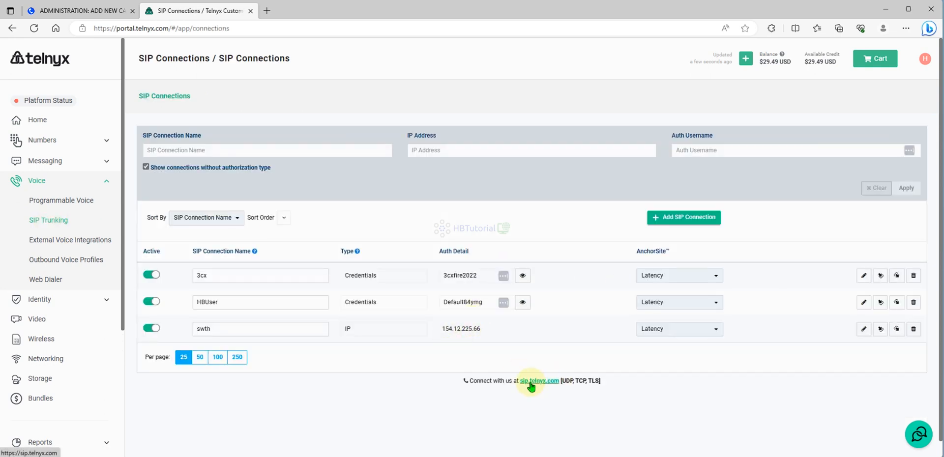
pyautogui.moveTo(519, 383); pyautogui.dragTo(561, 382)
pyautogui.hotkey('ctrl', 'c')
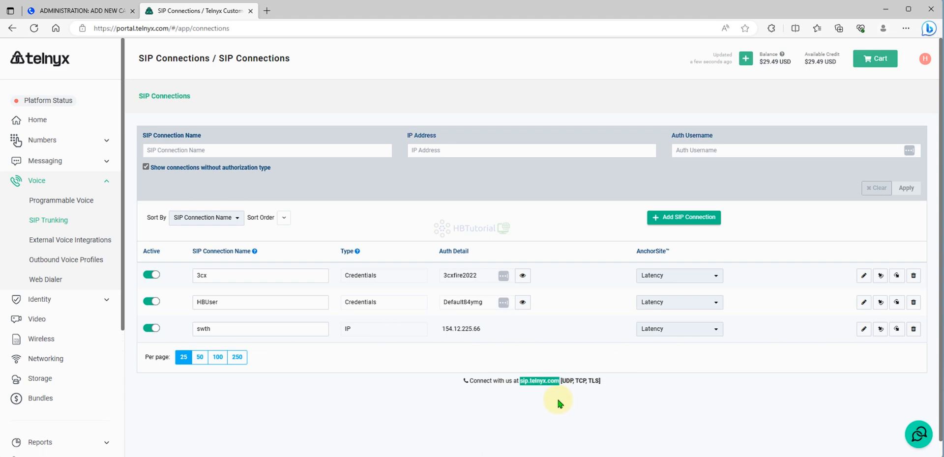
# - Return to the VICIdial carrier form and set the account entry's host to sip.telnyx.com
pyautogui.click(91, 11)
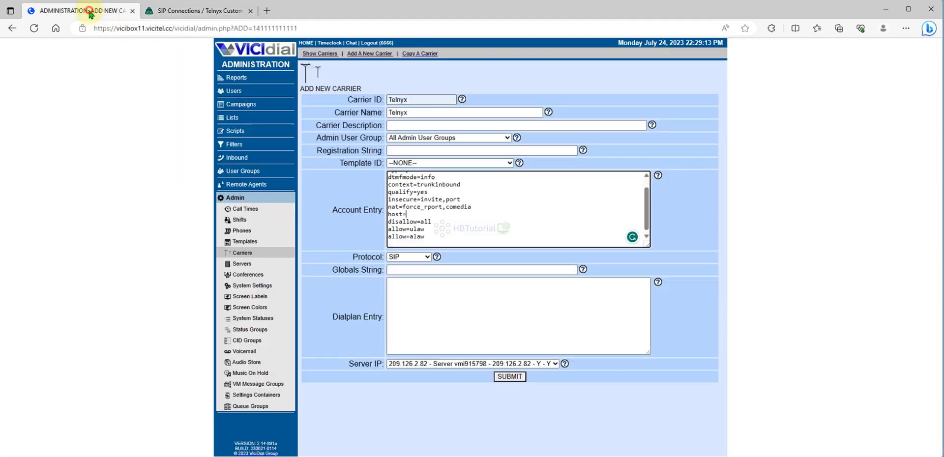
pyautogui.click(417, 215)
pyautogui.hotkey('ctrl', 'v')
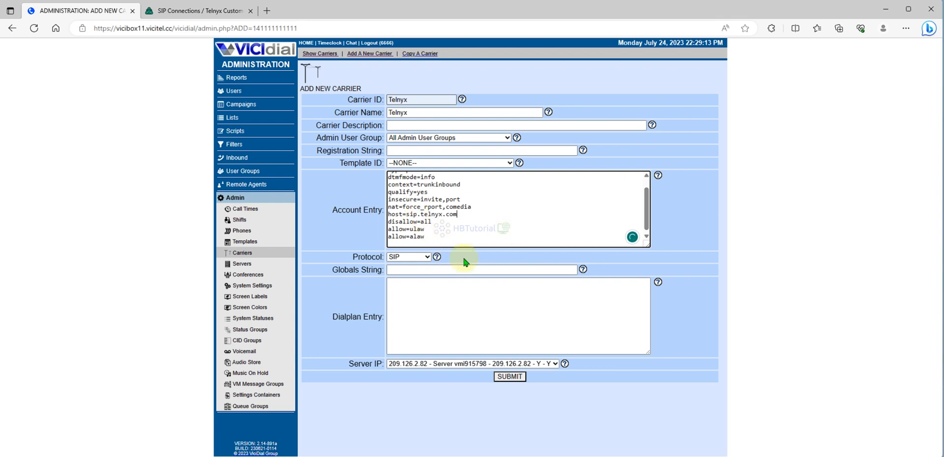
# - Set the carrier's globals string to "Telnyx = SIP/Telnyx"
pyautogui.doubleClick(408, 99)
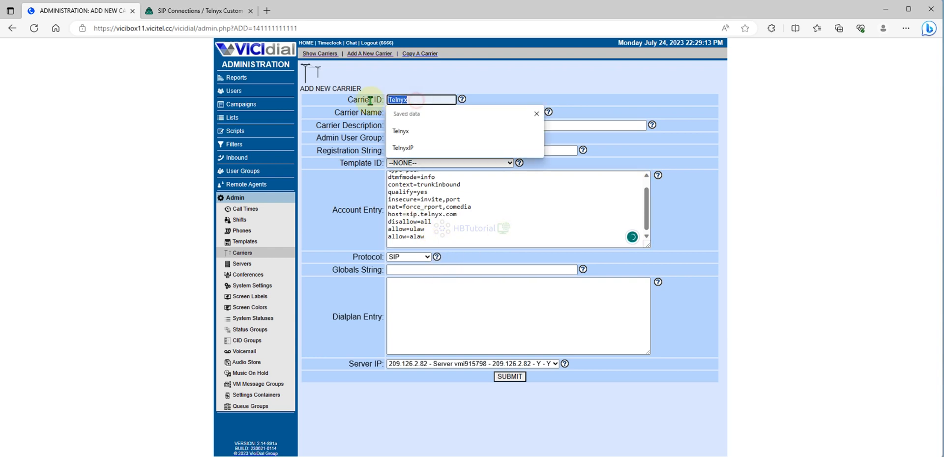
pyautogui.hotkey('ctrl', 'c')
pyautogui.click(417, 271)
pyautogui.hotkey('ctrl', 'v')
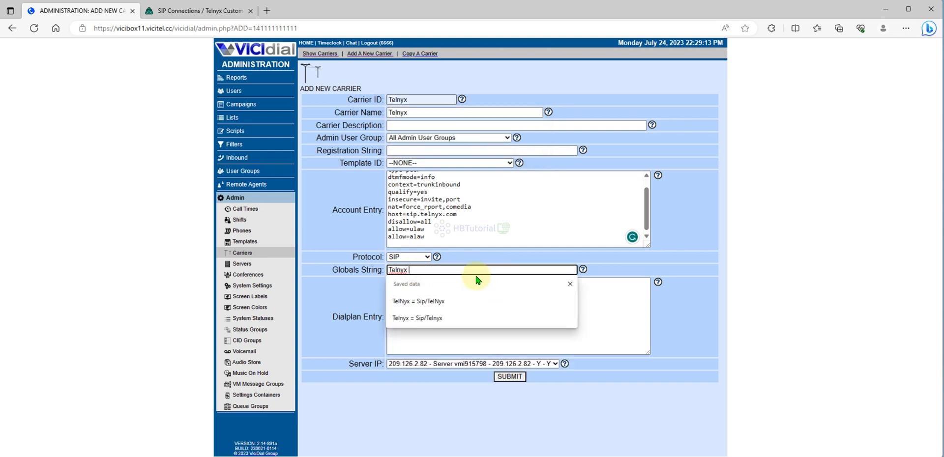
pyautogui.write('=S')
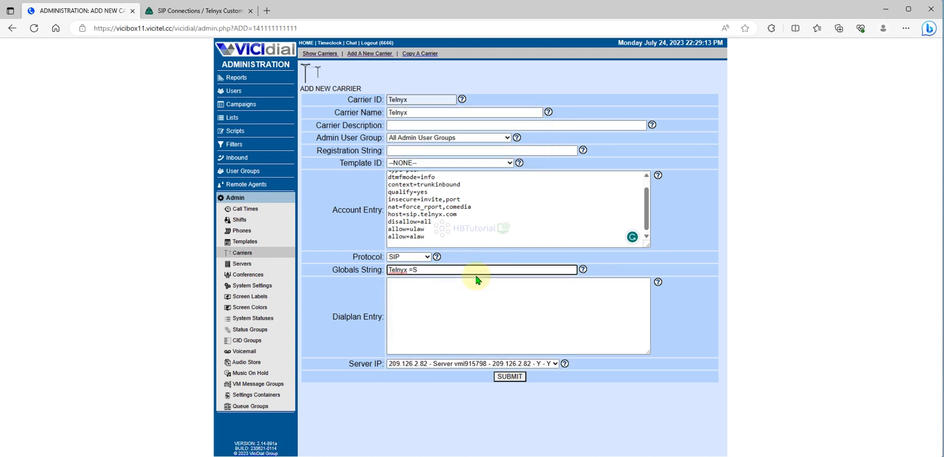
pyautogui.press('BackSpace')
pyautogui.write('SIP')
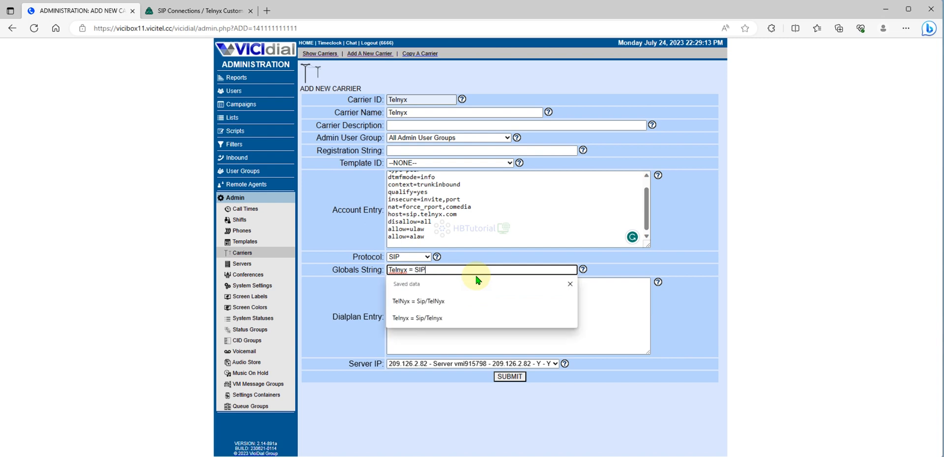
pyautogui.write('?')
pyautogui.press('BackSpace')
pyautogui.write('/Telnyx')
# - Submit the new carrier with an empty dialplan entry, then set Active to Y and save the record
pyautogui.click(628, 311)
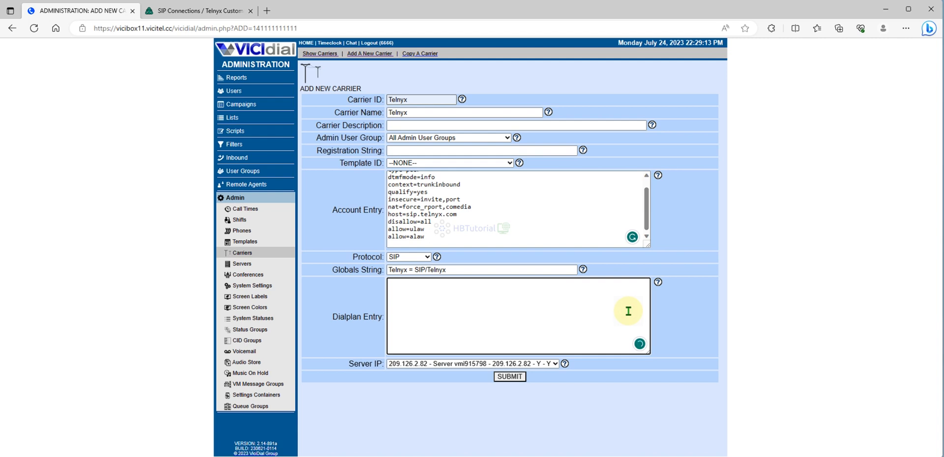
pyautogui.click(510, 377)
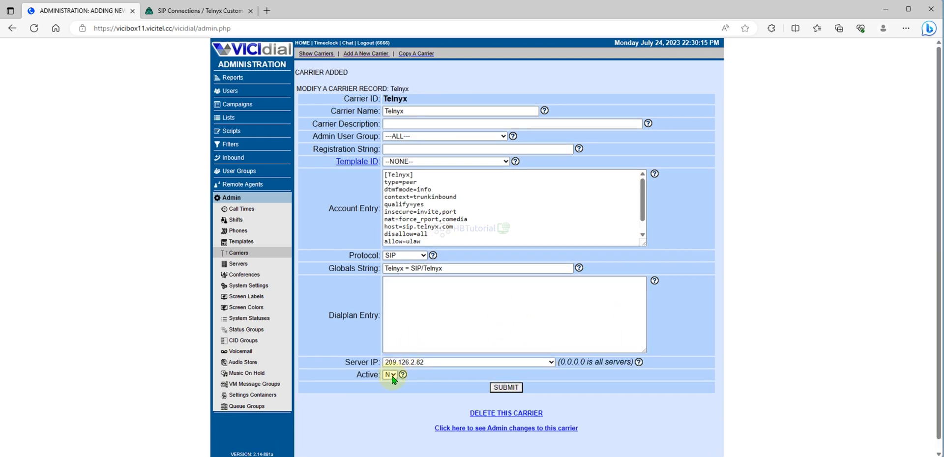
pyautogui.click(391, 376)
pyautogui.click(390, 385)
pyautogui.click(507, 388)
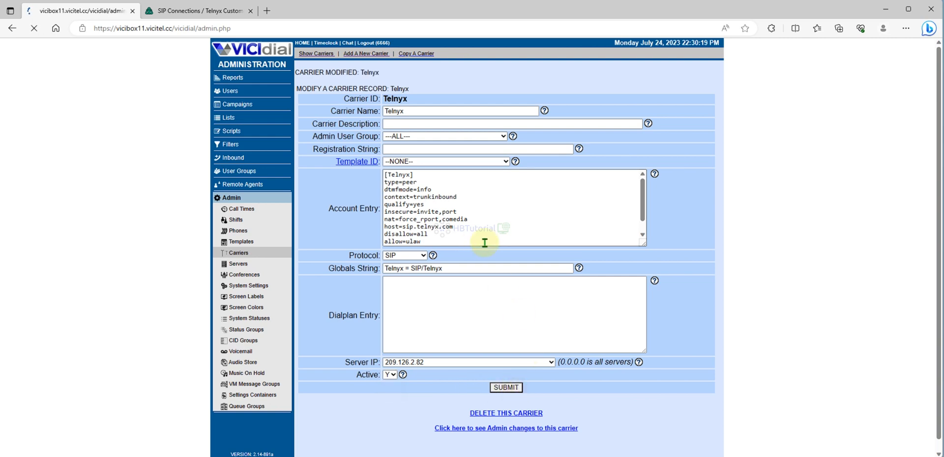
# - Open VICIdial's Reports page in a separate tab and copy the server's IP address, 209.126.2.82
pyautogui.click(199, 10)
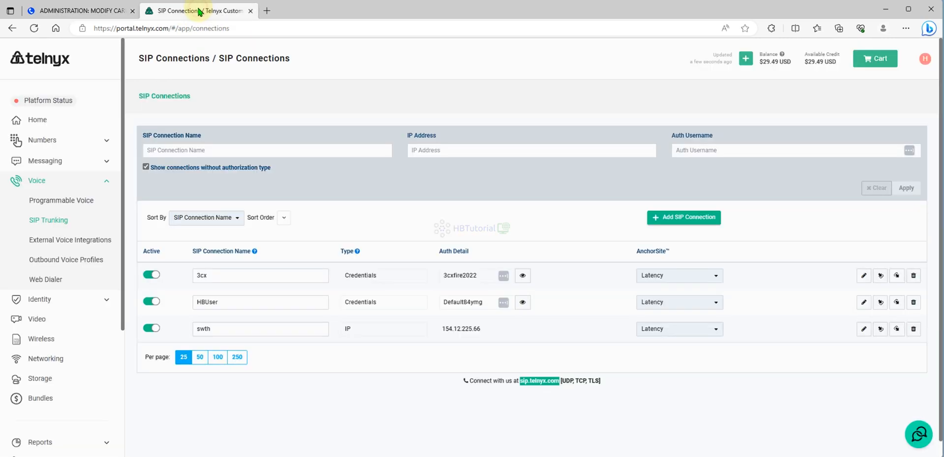
pyautogui.click(86, 10)
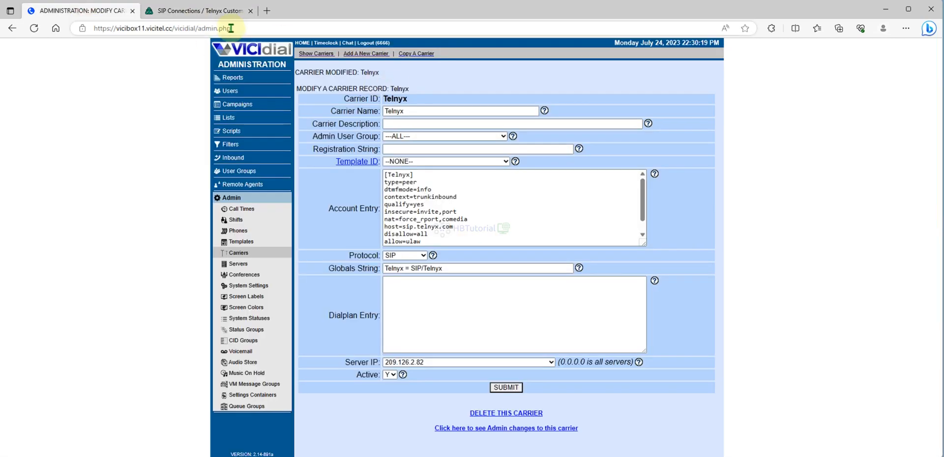
pyautogui.rightClick(222, 66)
pyautogui.click(248, 82)
pyautogui.click(246, 11)
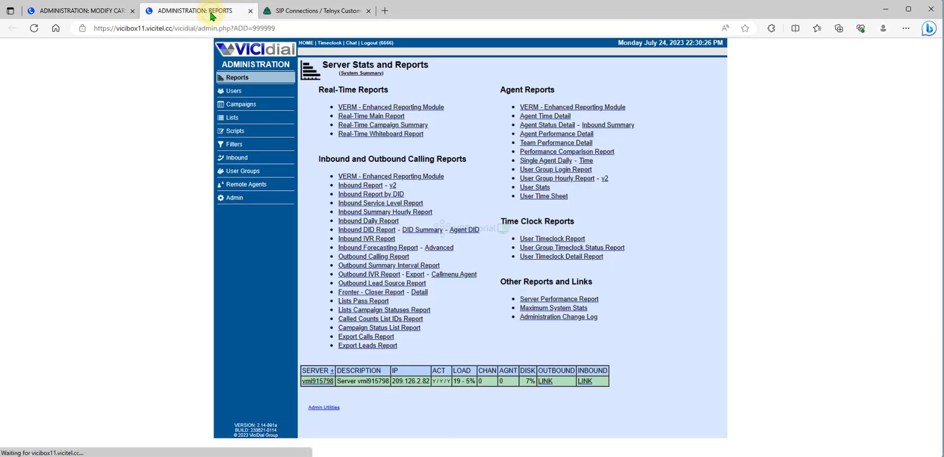
pyautogui.doubleClick(406, 382)
pyautogui.rightClick(406, 382)
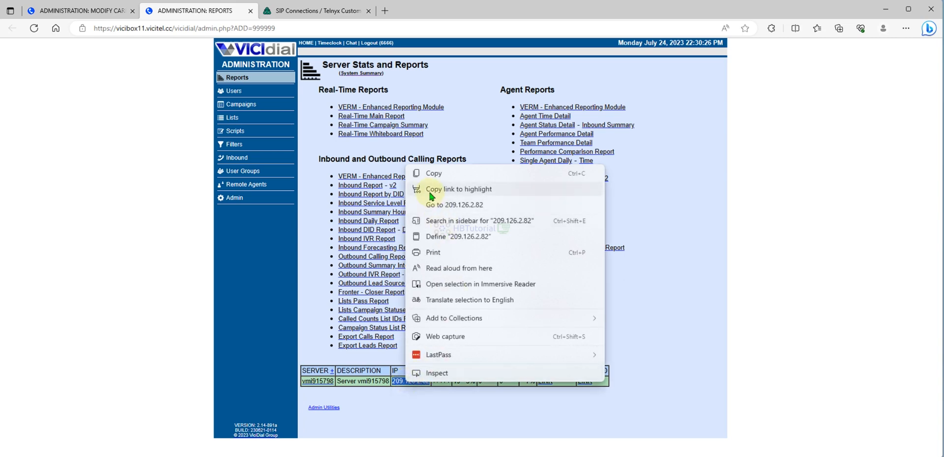
pyautogui.click(430, 171)
# - Switch to the Telnyx portal and create a SIP connection named Viciboxv11Test
pyautogui.click(295, 12)
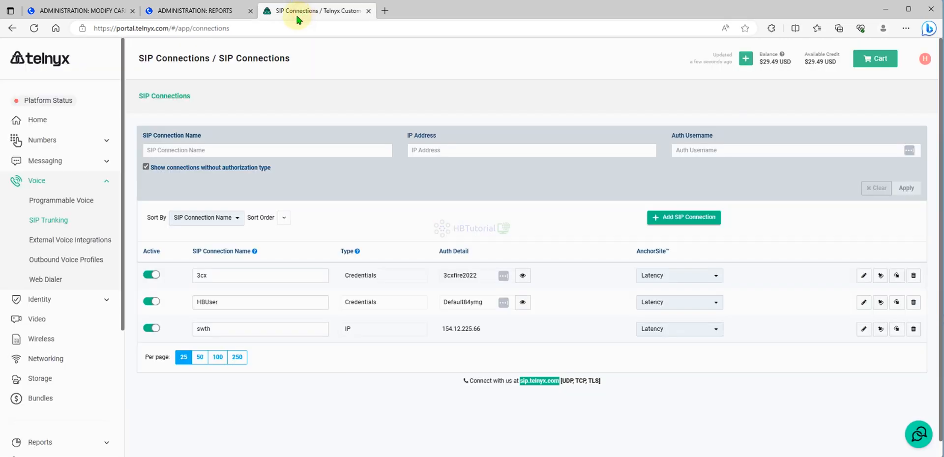
pyautogui.click(691, 219)
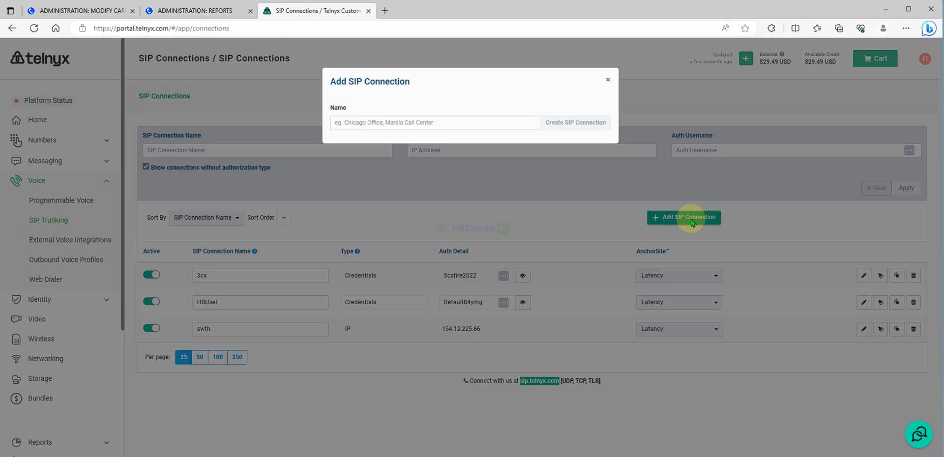
pyautogui.click(468, 128)
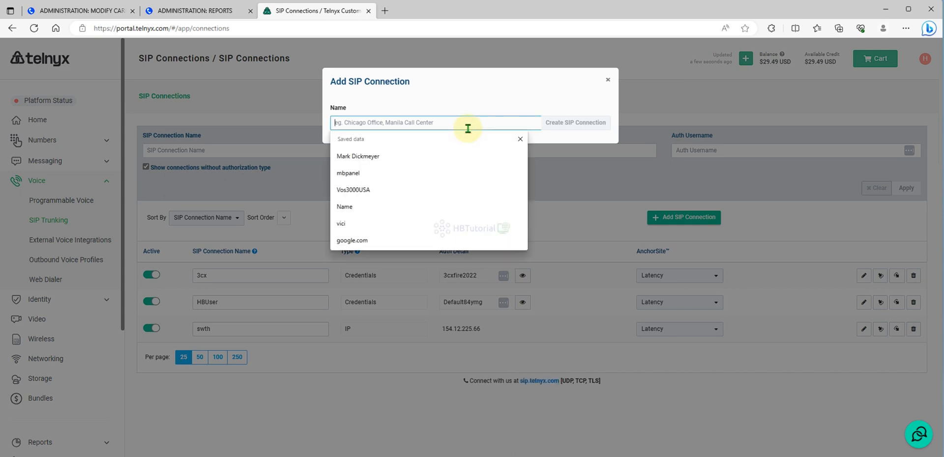
pyautogui.write('Vici')
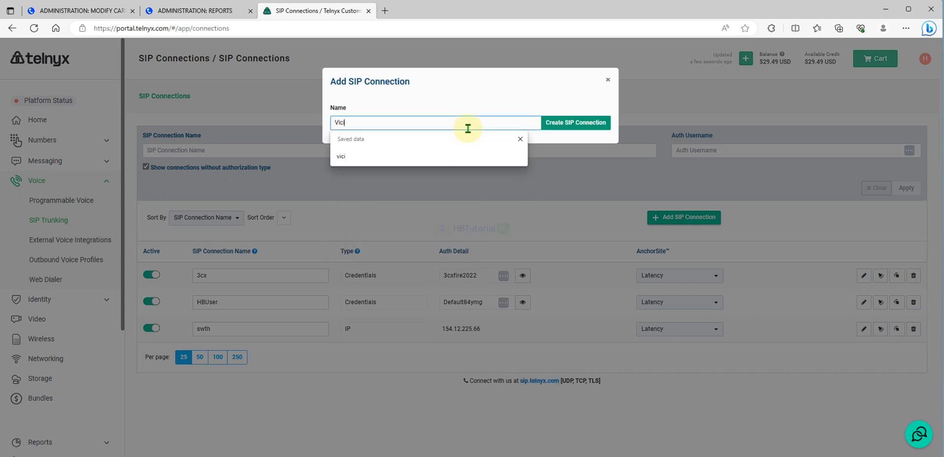
pyautogui.write('boxv11')
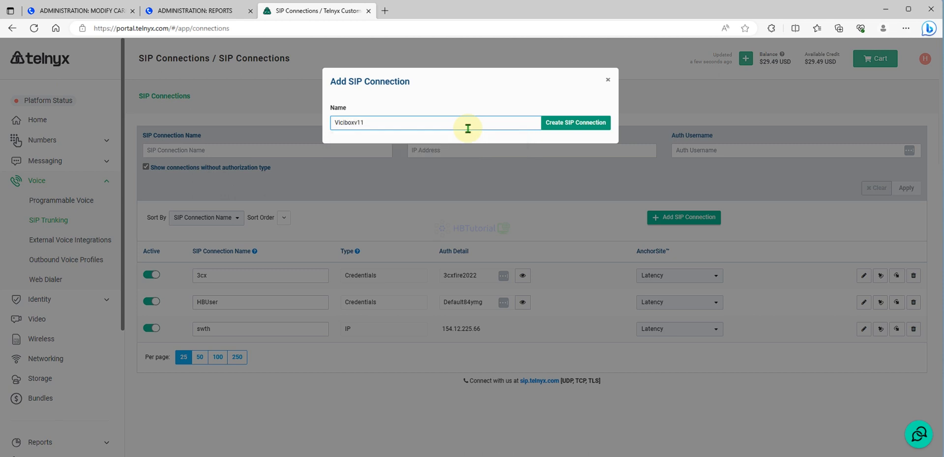
pyautogui.write('Test')
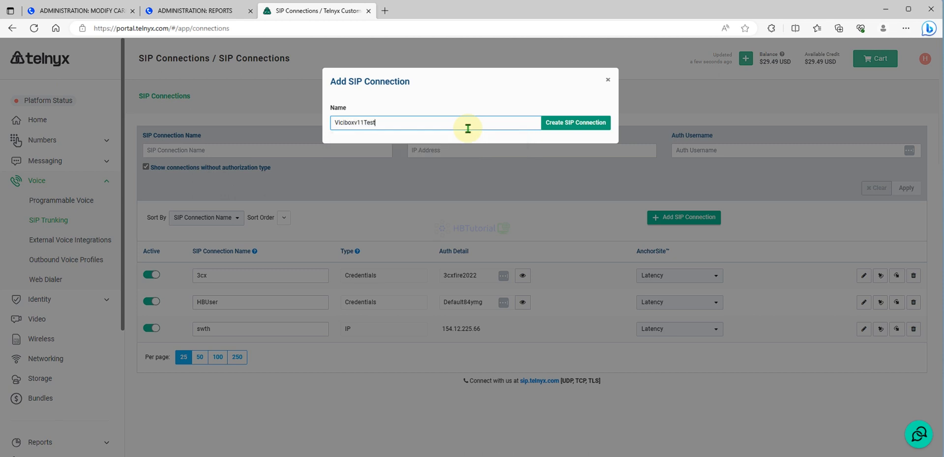
pyautogui.click(583, 127)
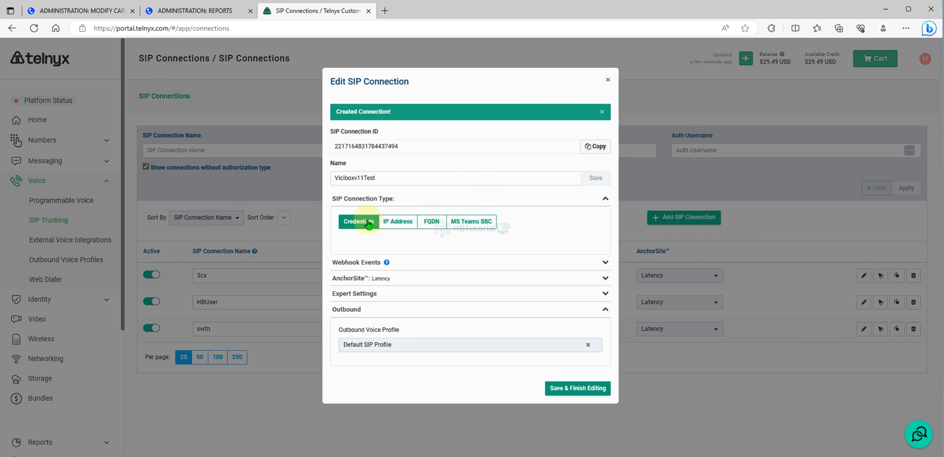
# - Set the new SIP connection's type to IP Address and save 209.126.2.82 as its IP
pyautogui.click(396, 222)
pyautogui.click(403, 267)
pyautogui.hotkey('ctrl', 'v')
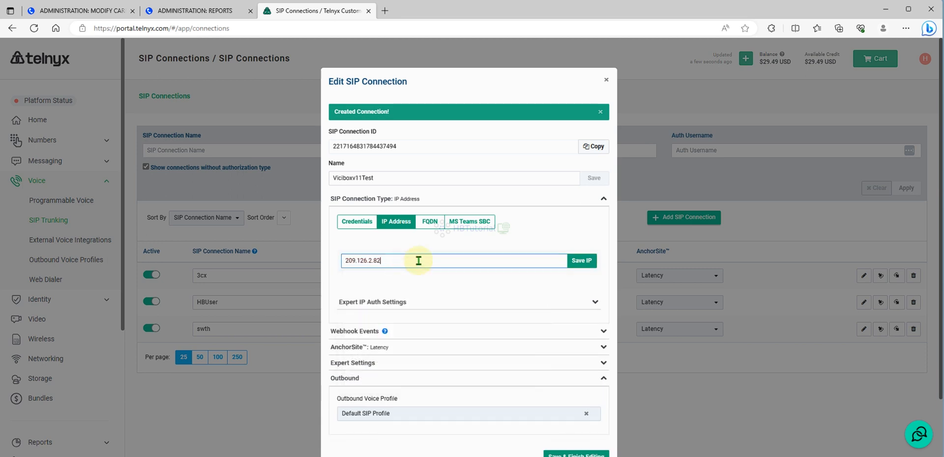
pyautogui.click(585, 261)
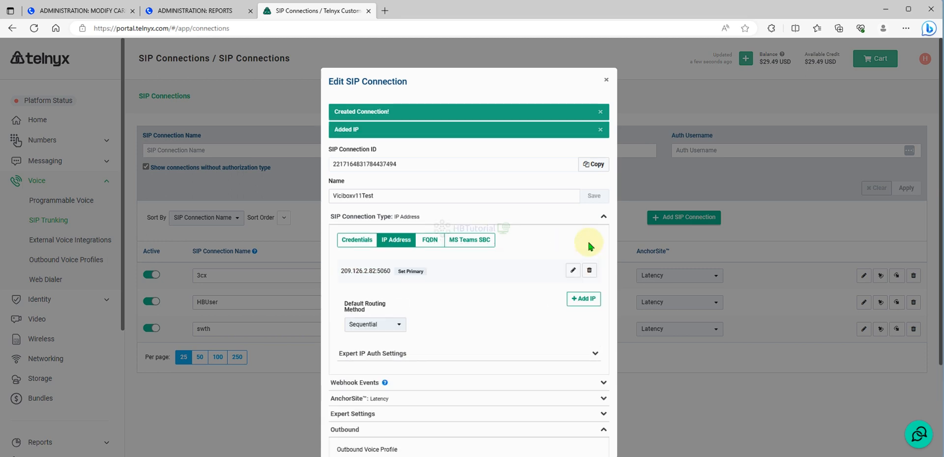
# - Select Default SIP Profile as the connection's outbound voice profile, then save and finish editing
pyautogui.scroll(-3, 531, 268)
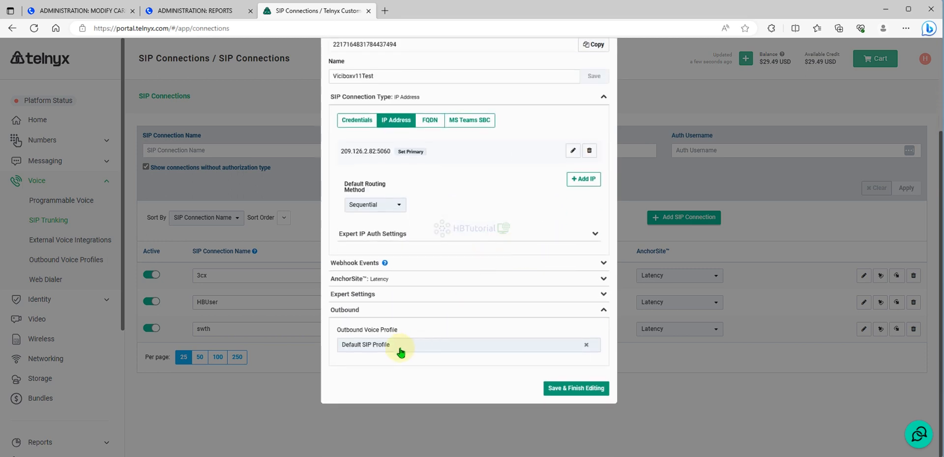
pyautogui.click(400, 347)
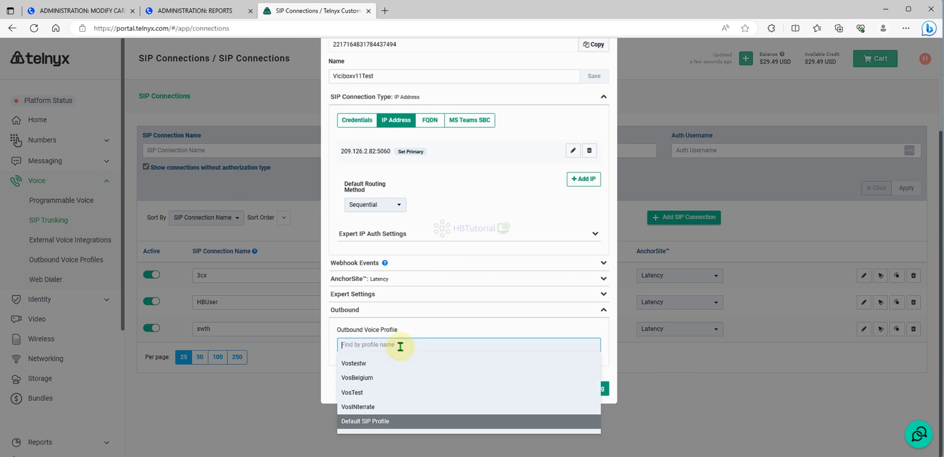
pyautogui.click(373, 419)
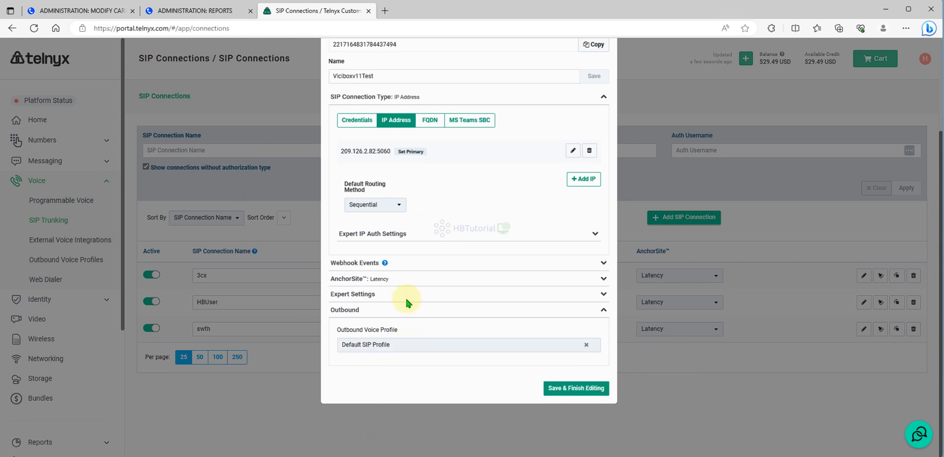
pyautogui.scroll(3, 405, 297)
pyautogui.scroll(-2, 475, 236)
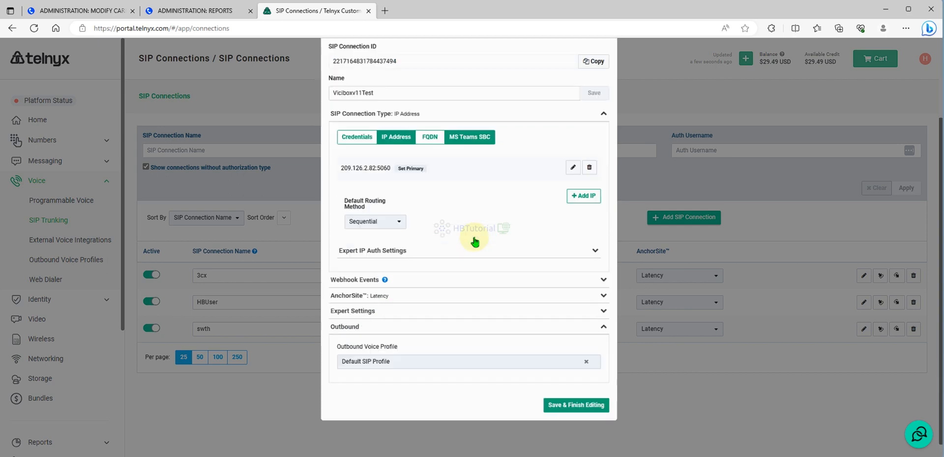
pyautogui.click(573, 388)
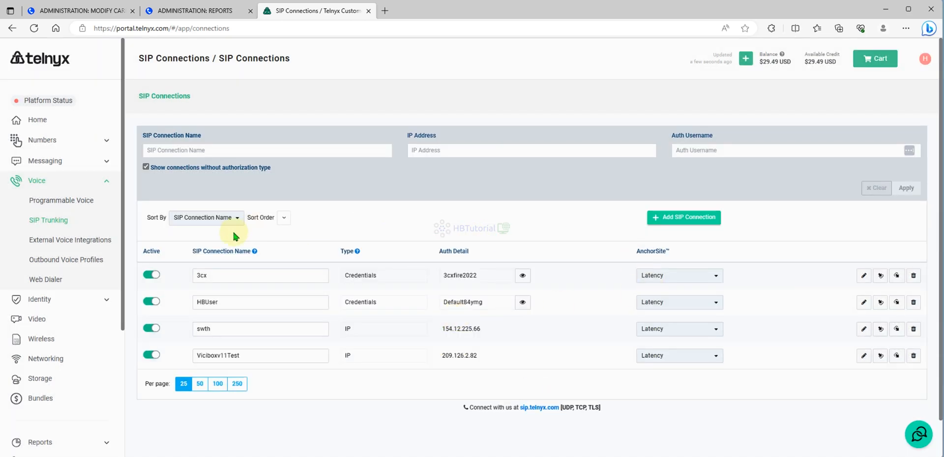
# - Go to the Telnyx account settings and open the Access Control Lists page with CIDR blocks
pyautogui.scroll(-4, 98, 275)
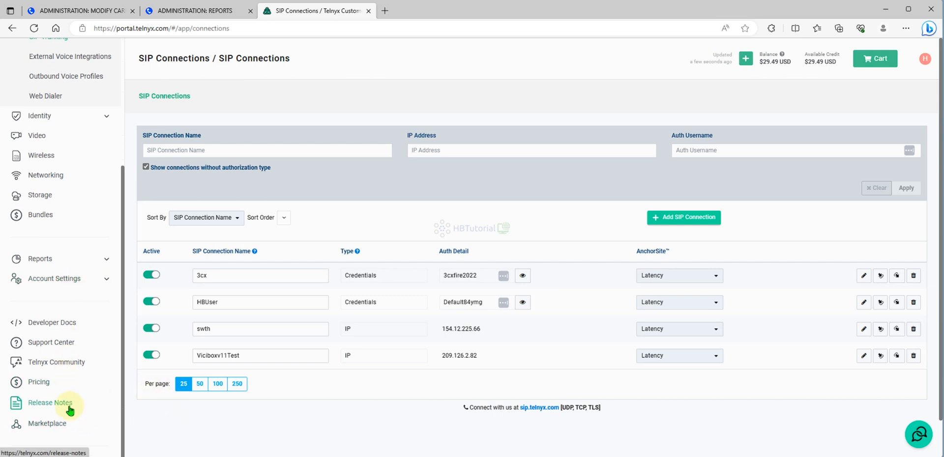
pyautogui.scroll(3, 86, 407)
pyautogui.click(925, 60)
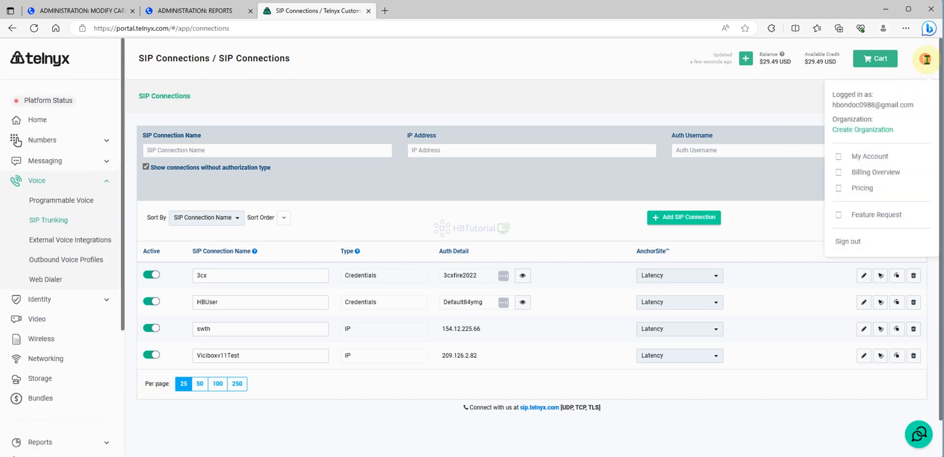
pyautogui.click(866, 158)
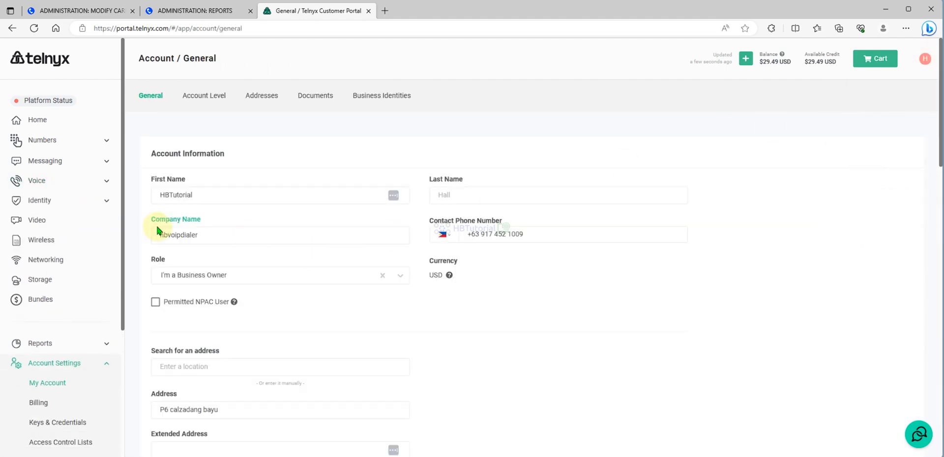
pyautogui.scroll(-13, 190, 219)
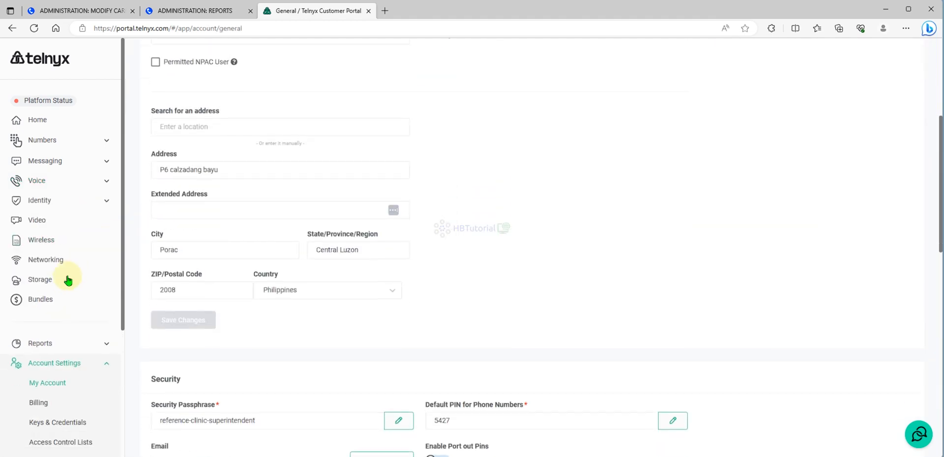
pyautogui.click(61, 443)
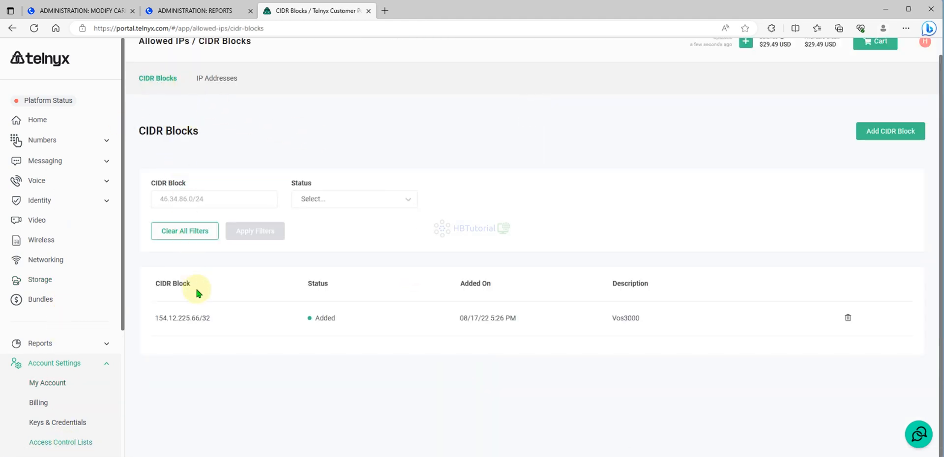
# - Add a CIDR block with IP range 209.126.2.82/32 and description "testvici"
pyautogui.click(227, 198)
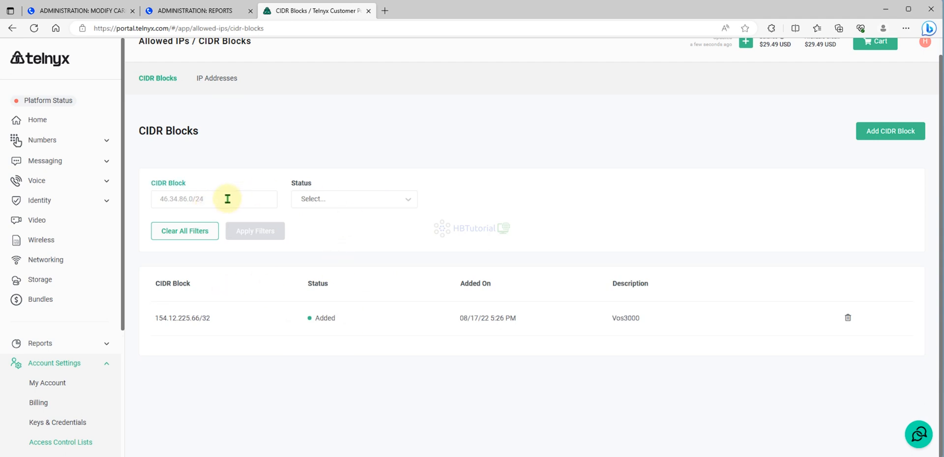
pyautogui.click(883, 130)
pyautogui.click(428, 152)
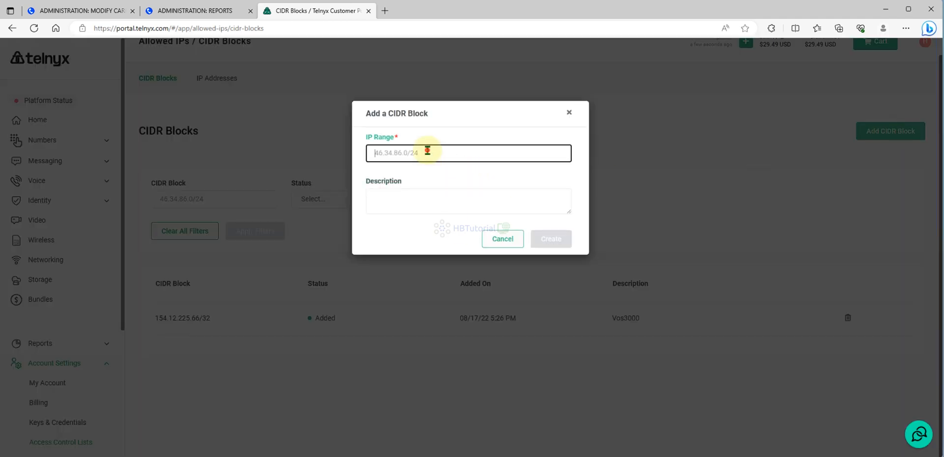
pyautogui.write('209.126.2.82')
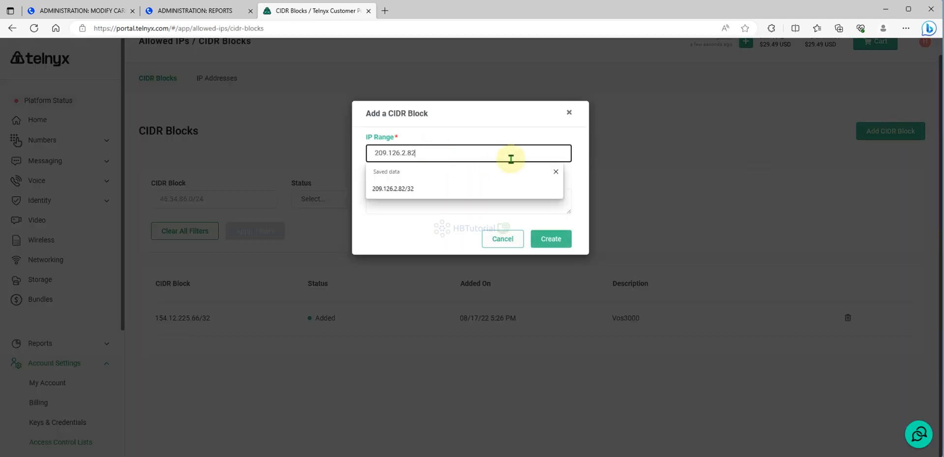
pyautogui.click(383, 188)
pyautogui.click(406, 211)
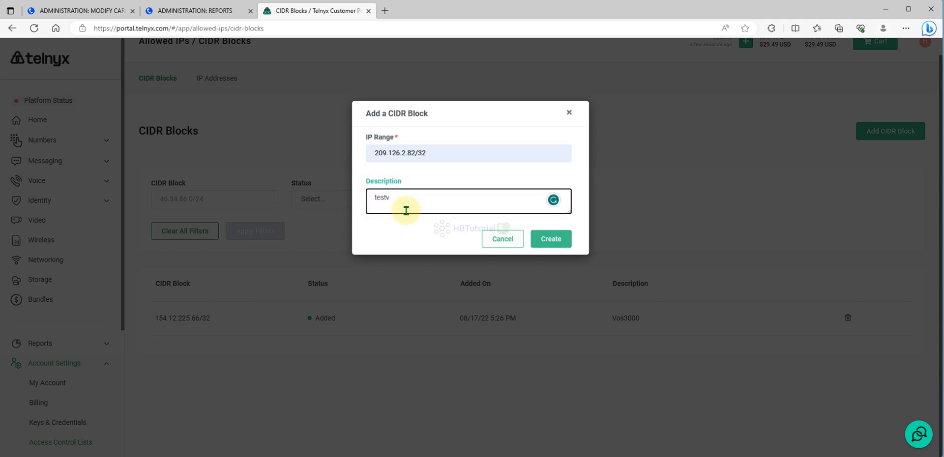
pyautogui.write('testvici')
pyautogui.click(559, 241)
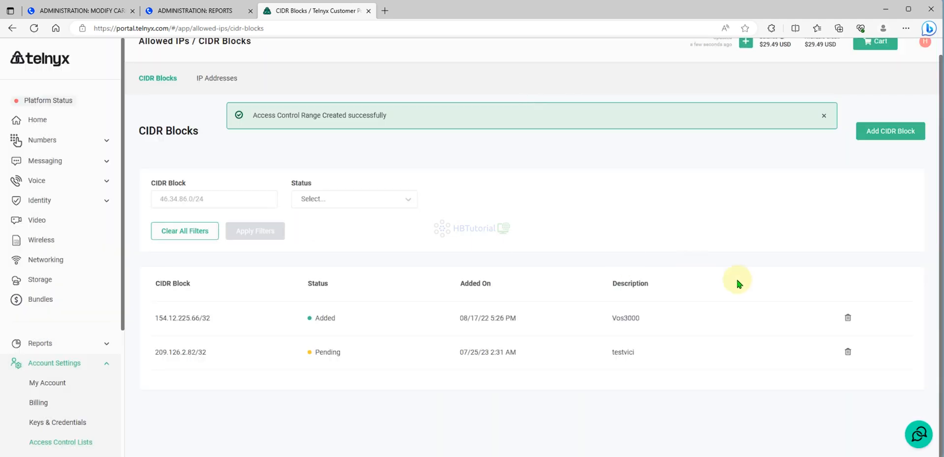
# - Return to the VICIdial Telnyx carrier record and enter "exten => _91NXXNXXXXXX,1,AGI(agi://127.0.0.1:4577/call_log)" as the first dialplan line, without a leading space
pyautogui.click(37, 123)
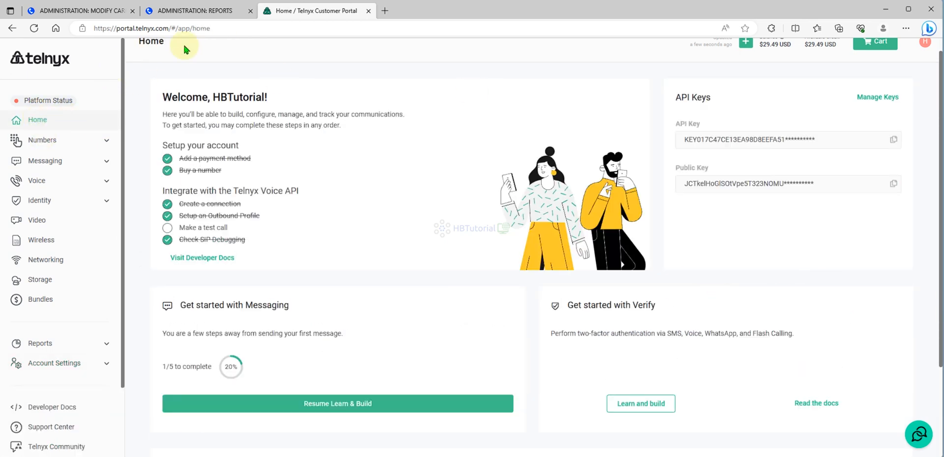
pyautogui.click(97, 18)
pyautogui.click(443, 296)
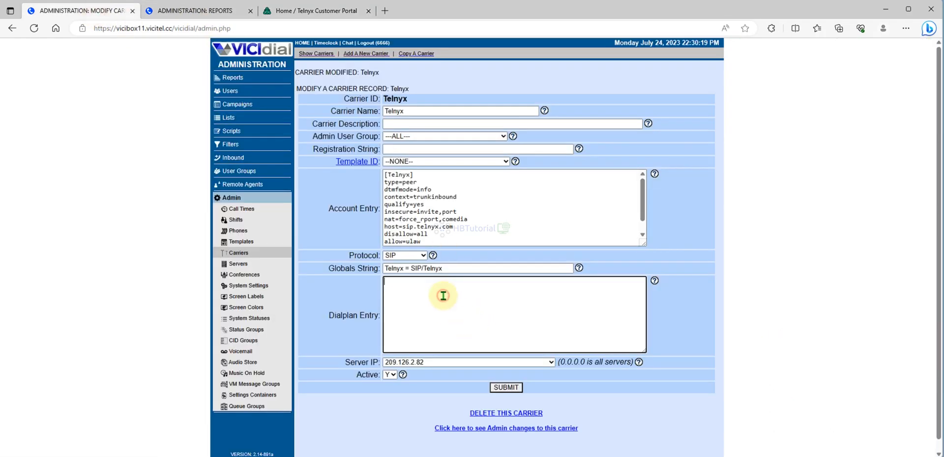
pyautogui.hotkey('alt', 'Tab')
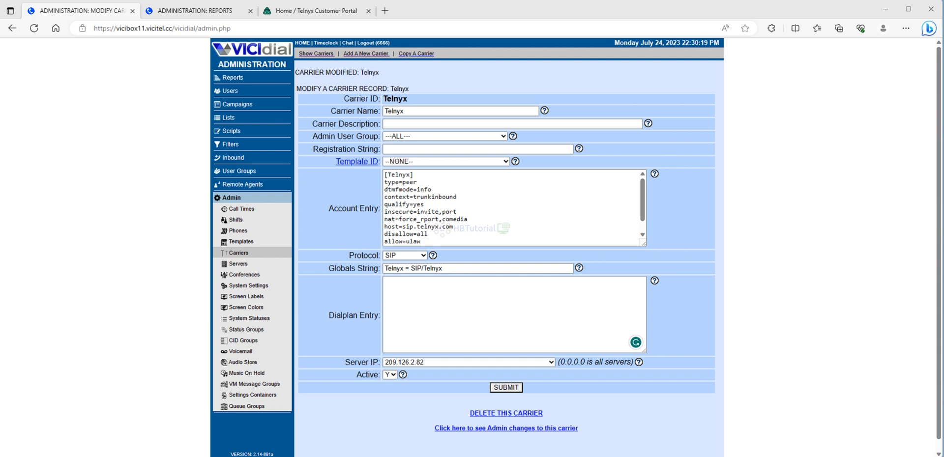
pyautogui.click(449, 298)
pyautogui.write('exten => _91NXXNXXXXXX,1,AGI(agi://127.0.0.1:4577/call_log)')
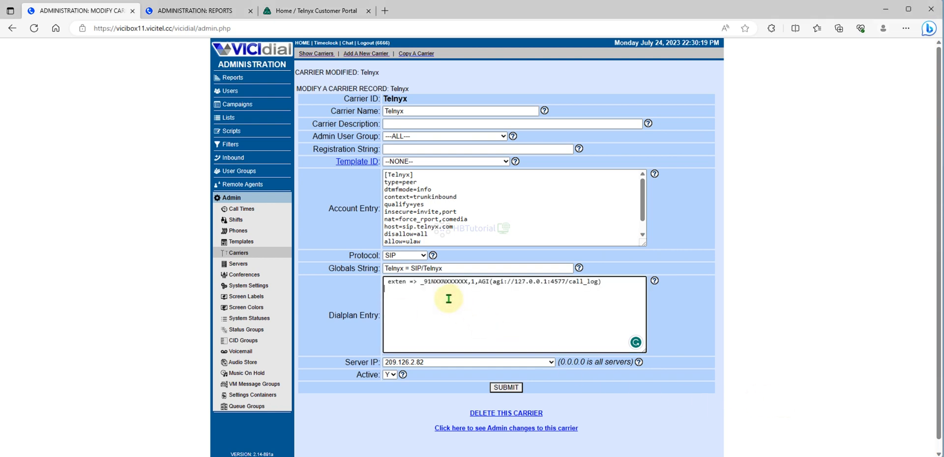
pyautogui.click(389, 283)
pyautogui.press('BackSpace')
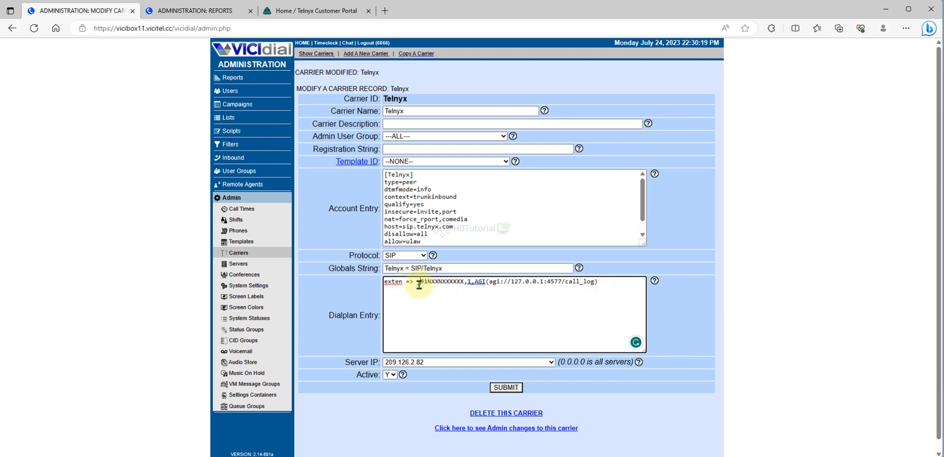
# - Add the dialplan line "exten => _91NXXNXXXXXX,3,Hangup" below the AGI line, leaving one blank line between them and no leading space
pyautogui.click(615, 278)
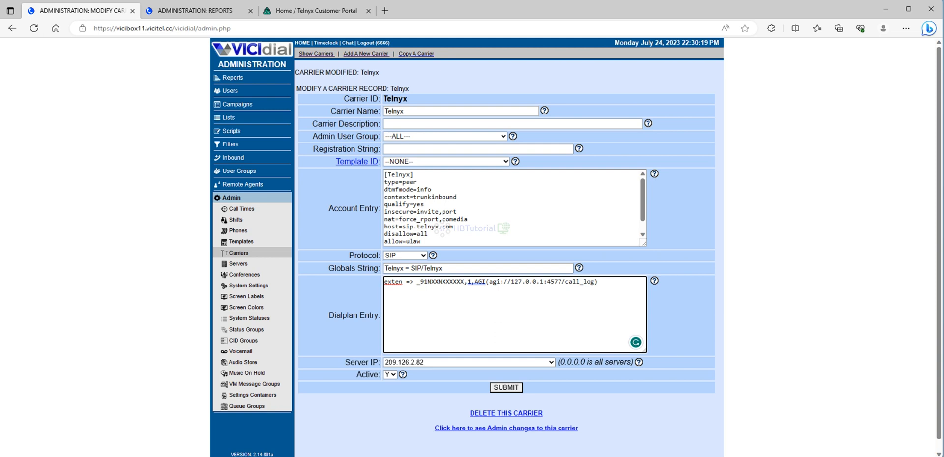
pyautogui.hotkey('alt', 'Tab')
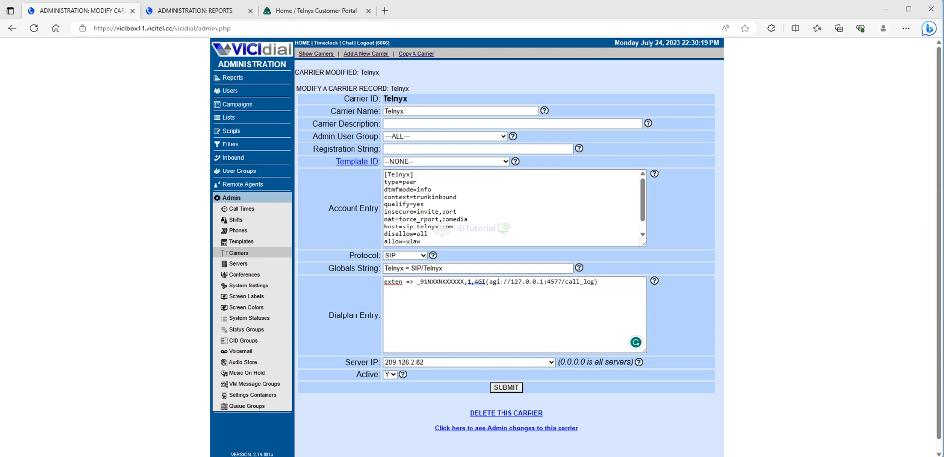
pyautogui.click(423, 301)
pyautogui.write('exten => _91NXXNXXXXXX,3,Hangup')
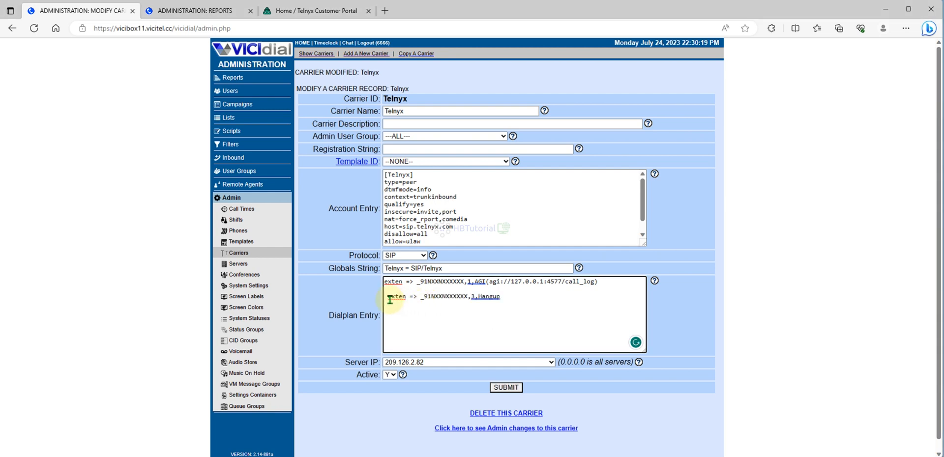
pyautogui.click(391, 300)
pyautogui.press('BackSpace')
pyautogui.click(390, 289)
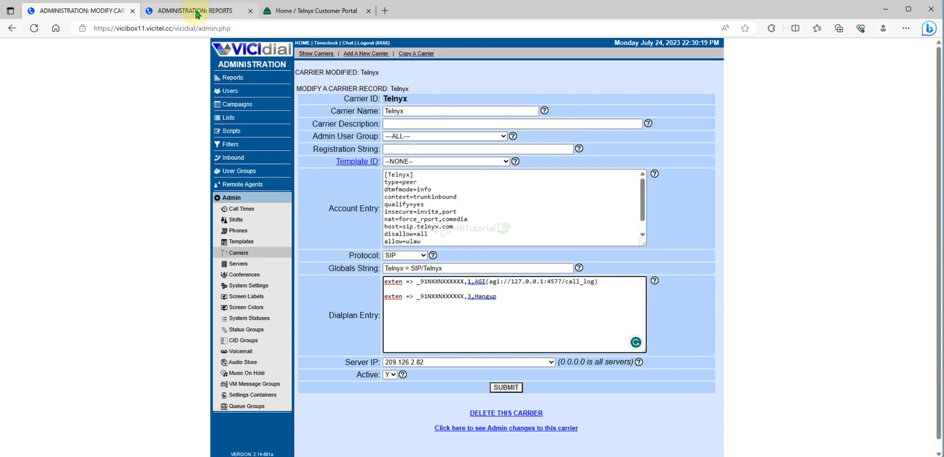
# - Open VICIdial's carrier listings in the browser tab that holds the Reports page
pyautogui.click(196, 13)
pyautogui.click(229, 199)
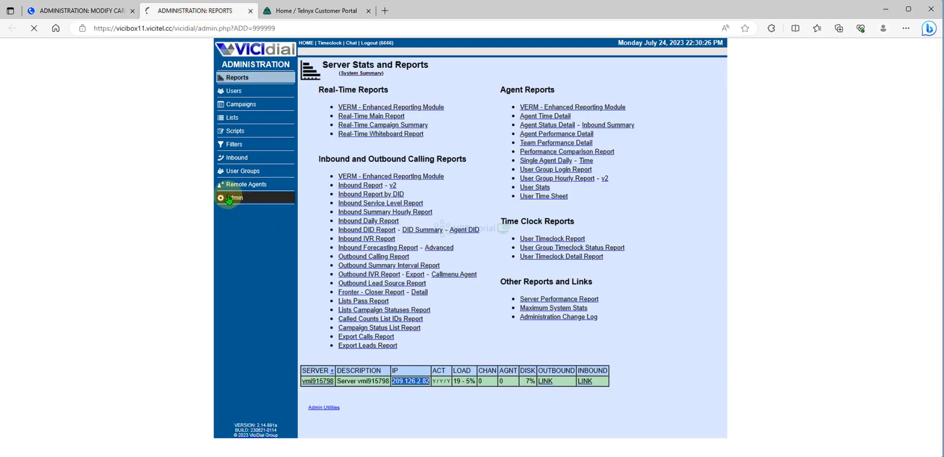
pyautogui.click(392, 211)
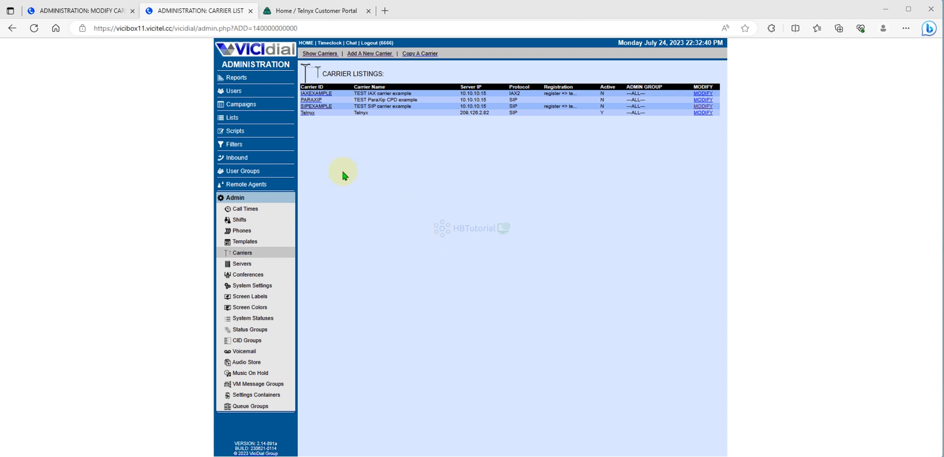
# - Return to the Telnyx carrier record and extend the middle dialplan line to "exten => _91NXXNXXXXXX,2", reusing the AGI line's pattern
pyautogui.click(101, 14)
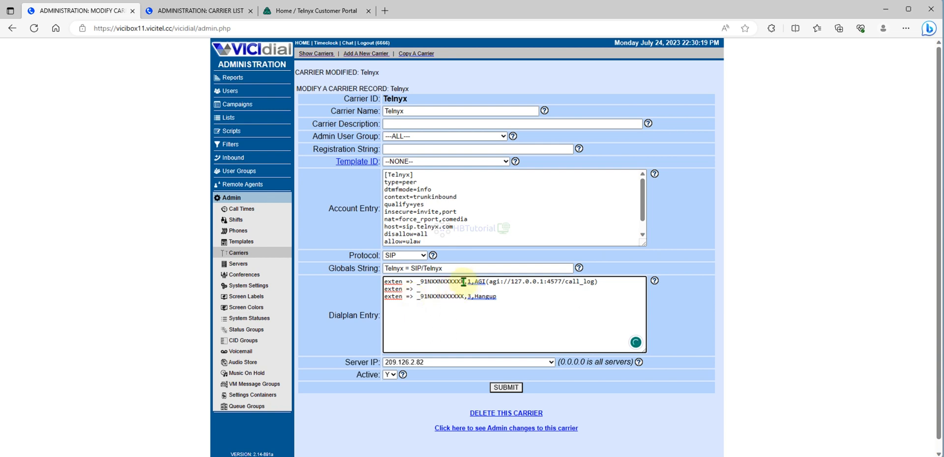
pyautogui.moveTo(464, 282); pyautogui.dragTo(421, 283)
pyautogui.hotkey('ctrl', 'c')
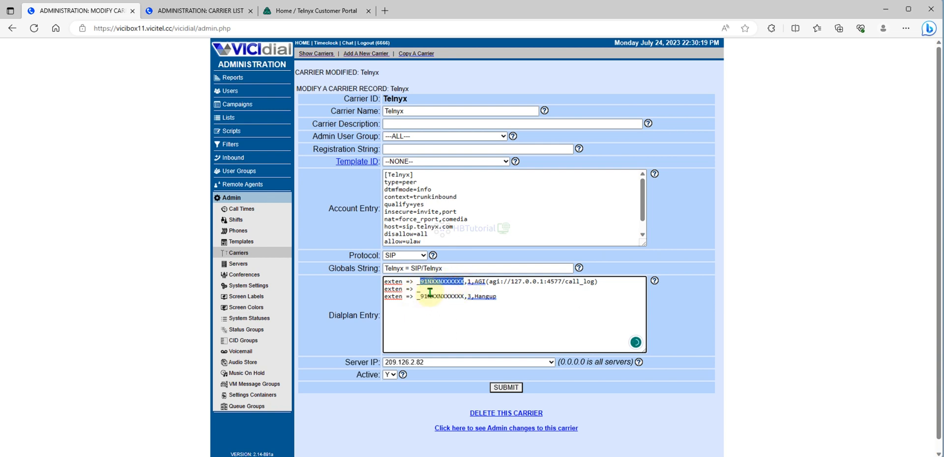
pyautogui.click(428, 290)
pyautogui.hotkey('ctrl', 'v')
pyautogui.write(',')
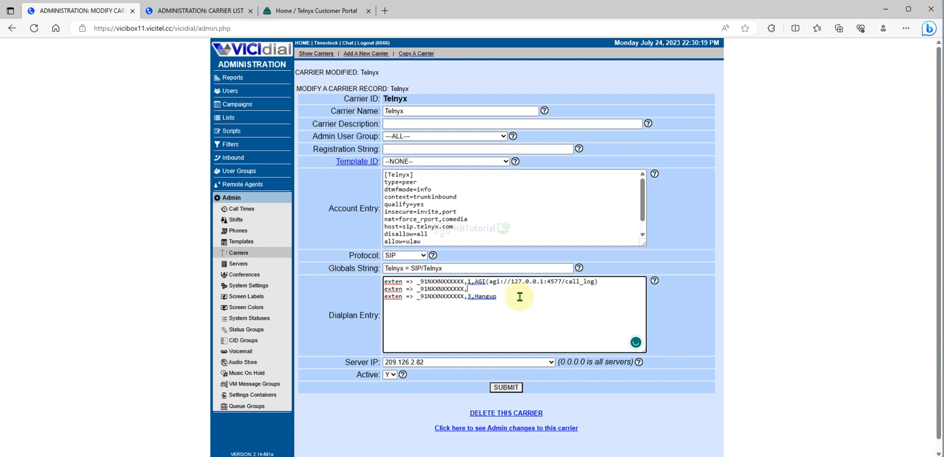
pyautogui.write('2,Dial')
# - Append ",Dial(SIP/{EXTEN:1}@" to the priority 2 dialplan line
pyautogui.write('(SIP/[EXTEN')
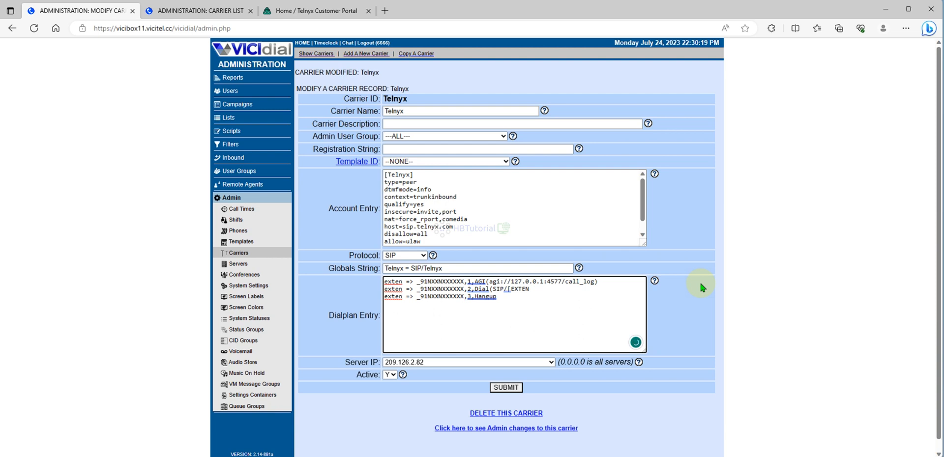
pyautogui.write(':1]')
pyautogui.press('BackSpace')
pyautogui.write('{')
pyautogui.write('@')
# - Complete the Dial line with "Telnyx,,tTo)" and submit the Telnyx carrier changes
pyautogui.click(410, 270)
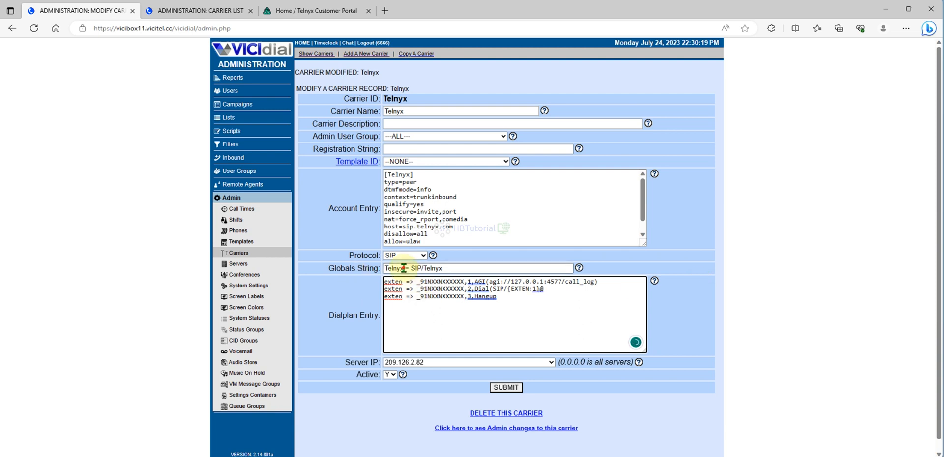
pyautogui.click(568, 291)
pyautogui.hotkey('ctrl', 'v')
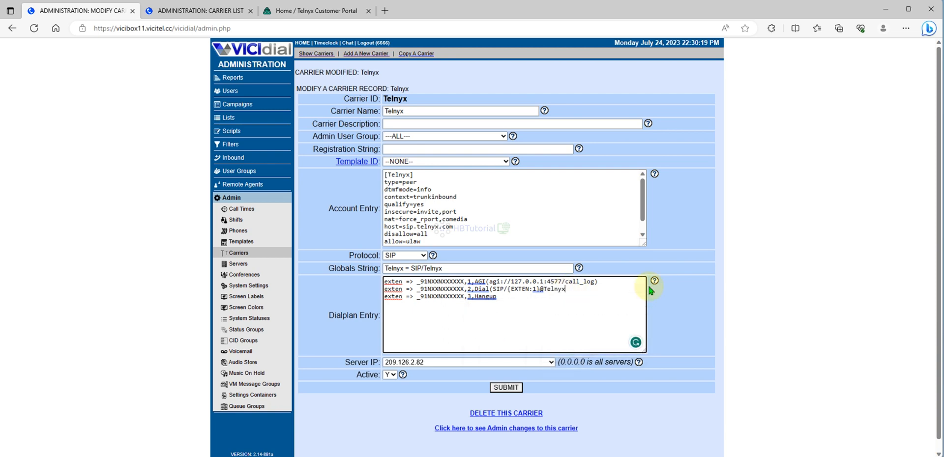
pyautogui.write(',,tTo)')
pyautogui.click(516, 388)
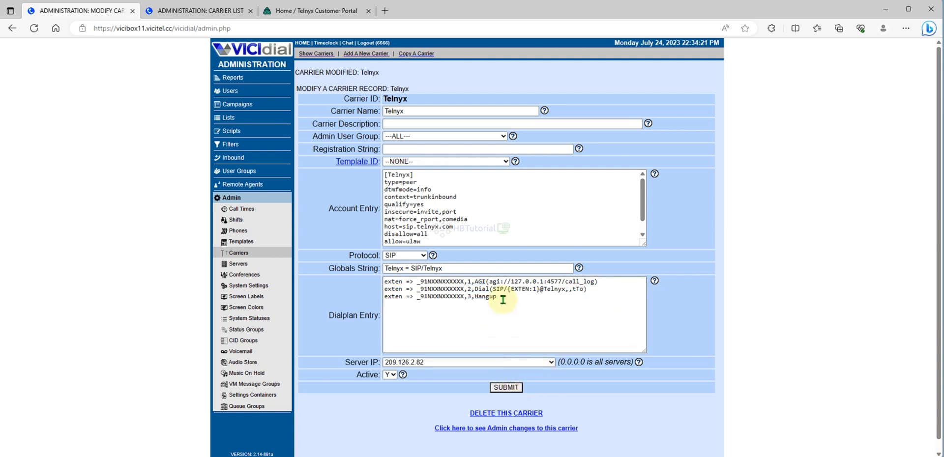
# - Enlarge the Telnyx Account Entry box, and copy the "dtmfmode=rfc2833" line from the SIPEXAMPLE carrier's account entry in the other browser tab
pyautogui.click(492, 206)
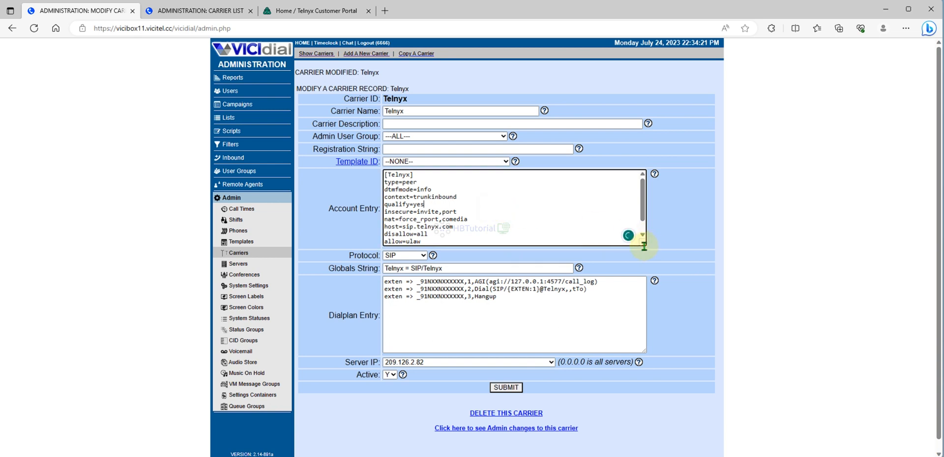
pyautogui.moveTo(643, 242); pyautogui.dragTo(699, 375)
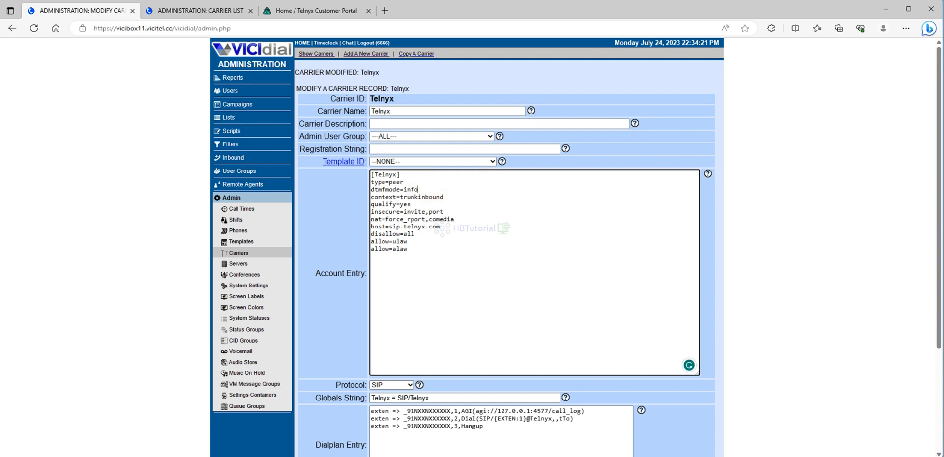
pyautogui.click(206, 11)
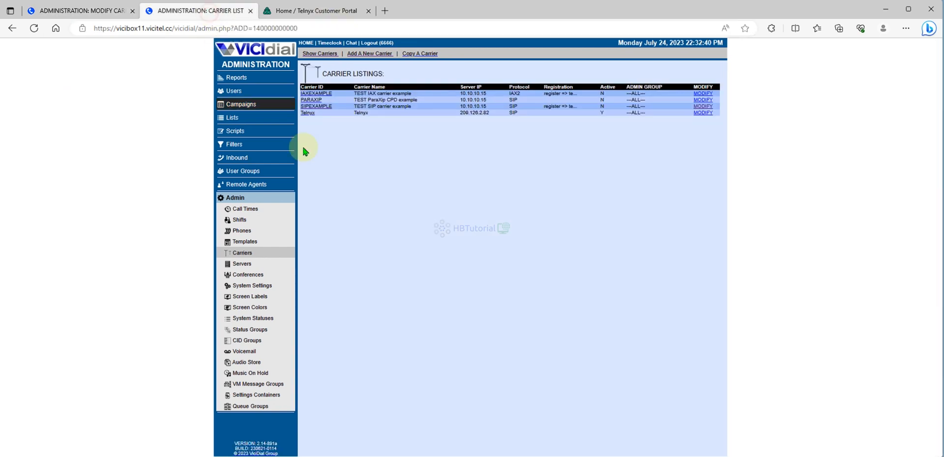
pyautogui.click(307, 106)
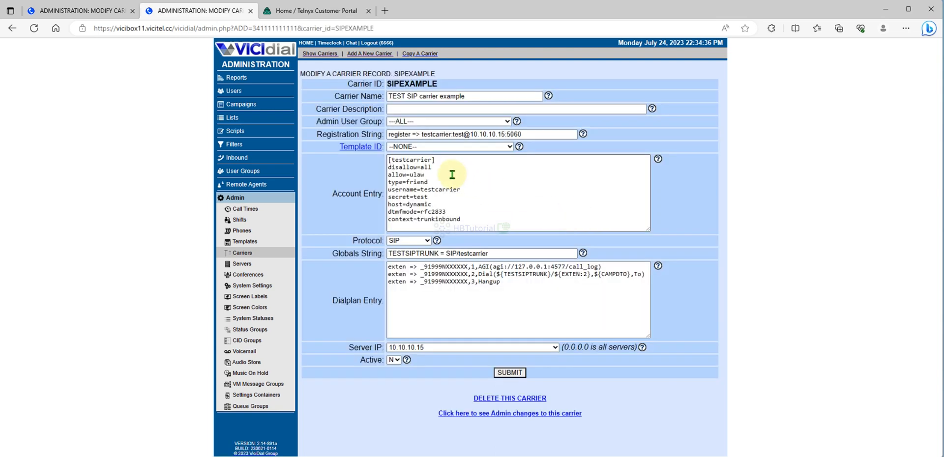
pyautogui.moveTo(445, 212); pyautogui.dragTo(388, 212)
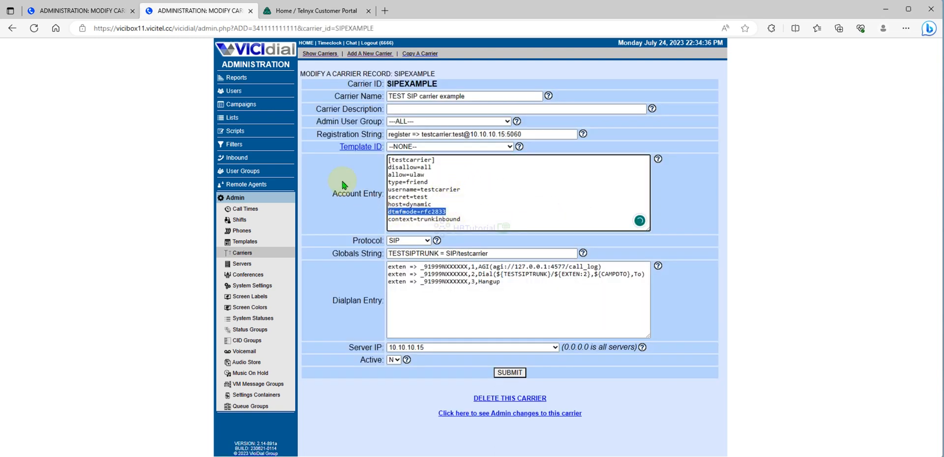
# - Replace the dtmfmode line in the Telnyx carrier's Account Entry with "dtmfmode=rfc2833" and submit the change
pyautogui.click(129, 16)
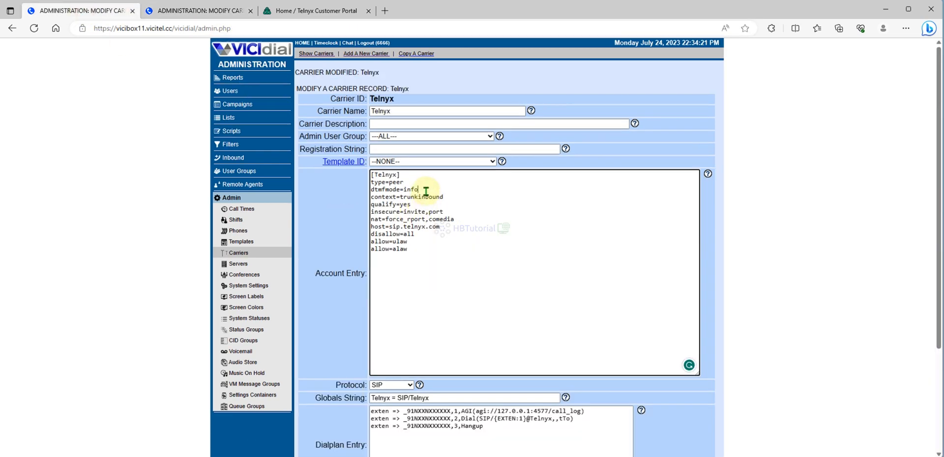
pyautogui.moveTo(419, 190); pyautogui.dragTo(363, 193)
pyautogui.hotkey('ctrl', 'v')
pyautogui.scroll(-3, 476, 265)
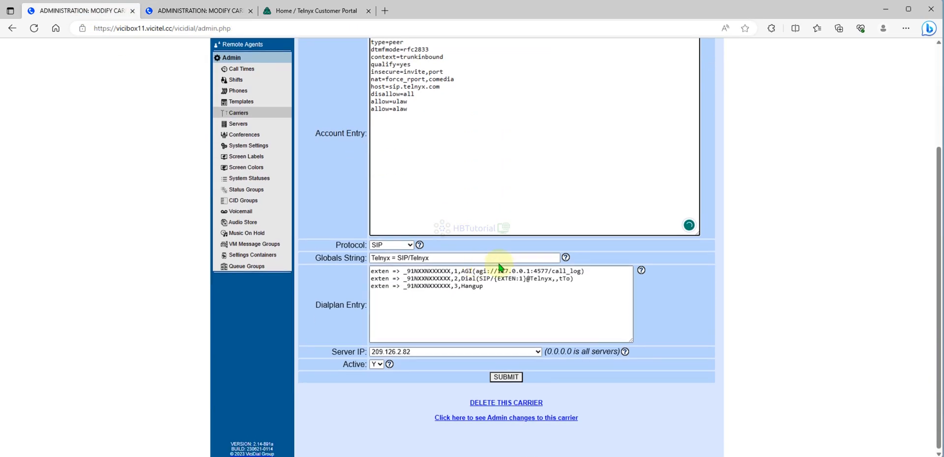
pyautogui.click(508, 379)
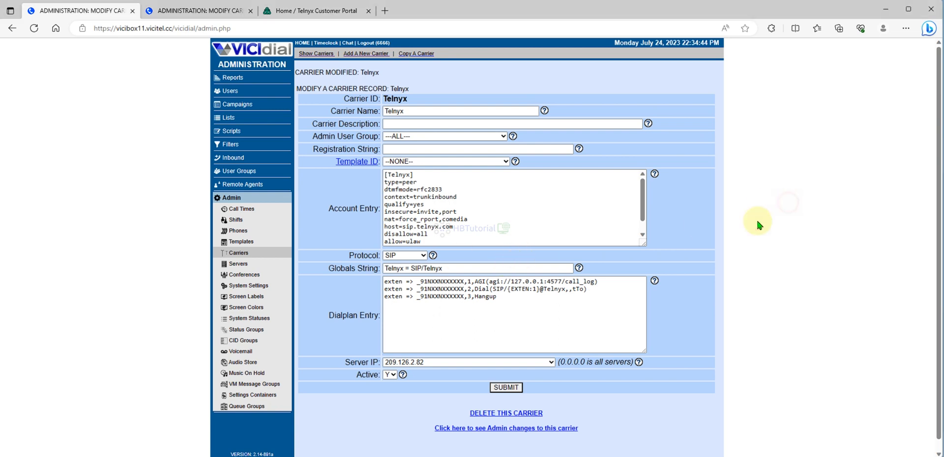
# - Switch to the SSH terminal, duplicate the Vicibox11TestContabo session, and open the Asterisk console with "asterisk -rvvvvvvvvvvvvv"
pyautogui.moveTo(461, 456)
pyautogui.click(449, 407)
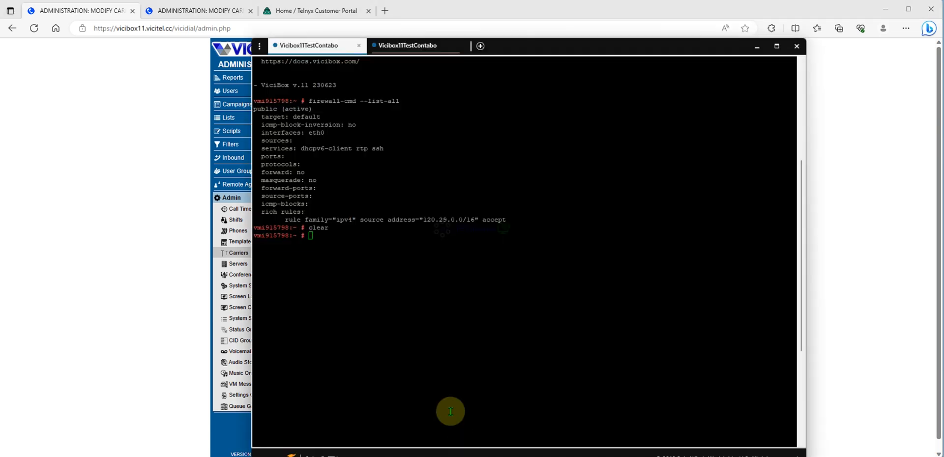
pyautogui.rightClick(302, 43)
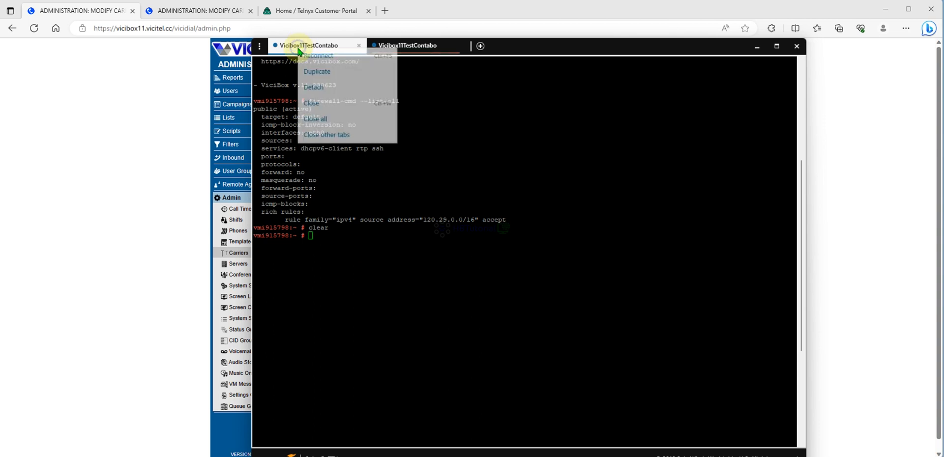
pyautogui.click(321, 68)
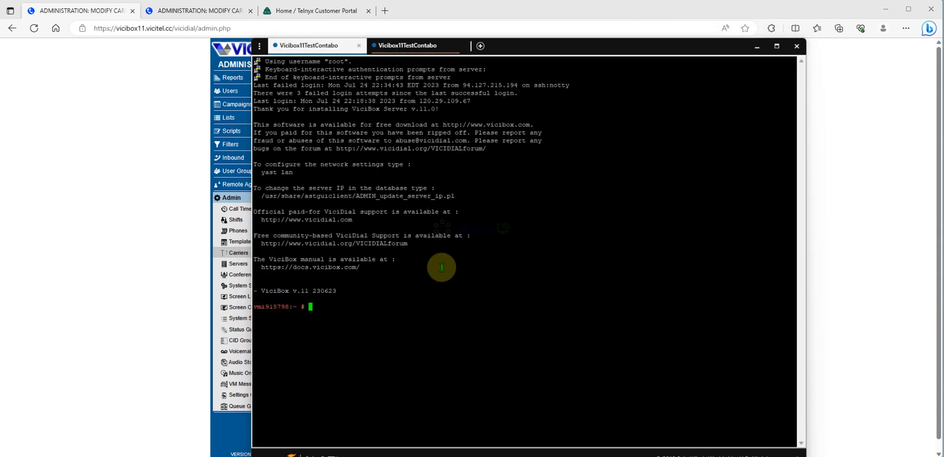
pyautogui.write('asterisk -rvvvvvvvvvvvvv')
pyautogui.press('Return')
# - Run "sip show peers" in the Asterisk console and check the Telnyx peer's row
pyautogui.write('sip show p')
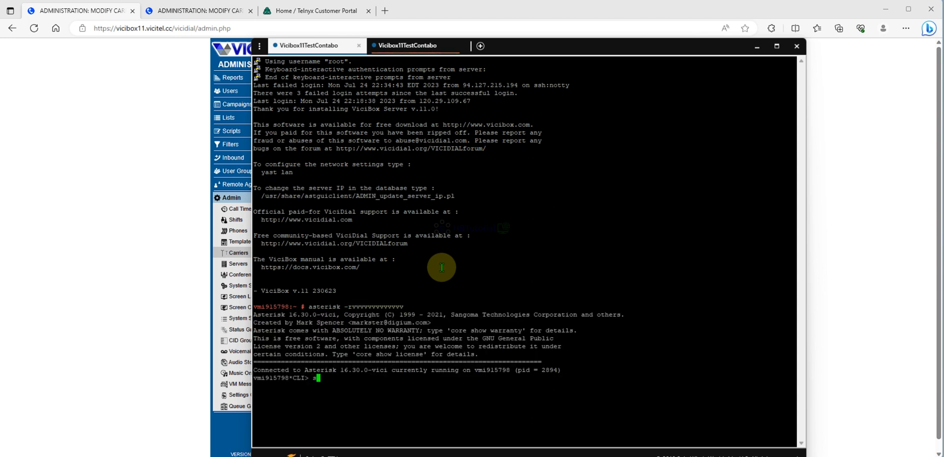
pyautogui.write('e')
pyautogui.press('Tab')
pyautogui.write('s')
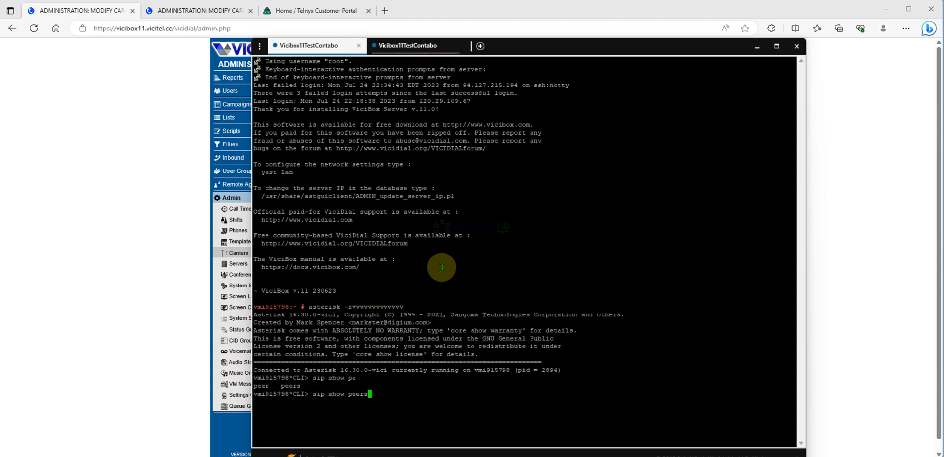
pyautogui.press('Return')
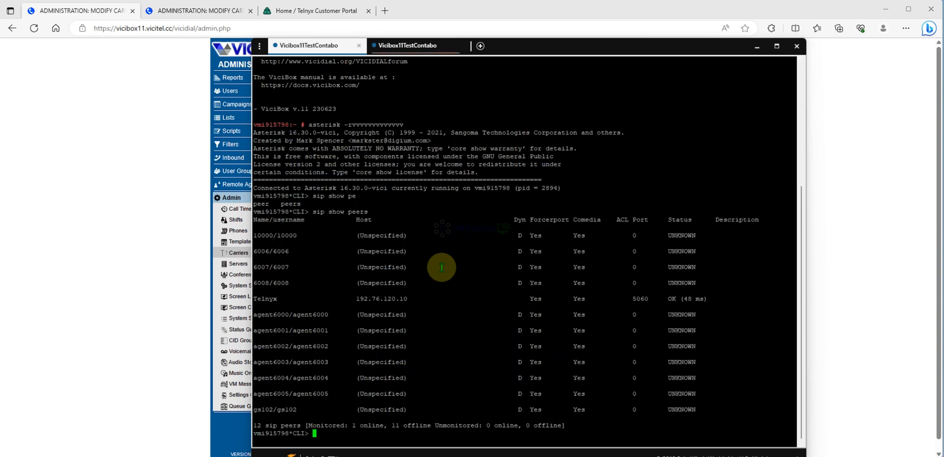
pyautogui.moveTo(255, 301); pyautogui.dragTo(714, 300)
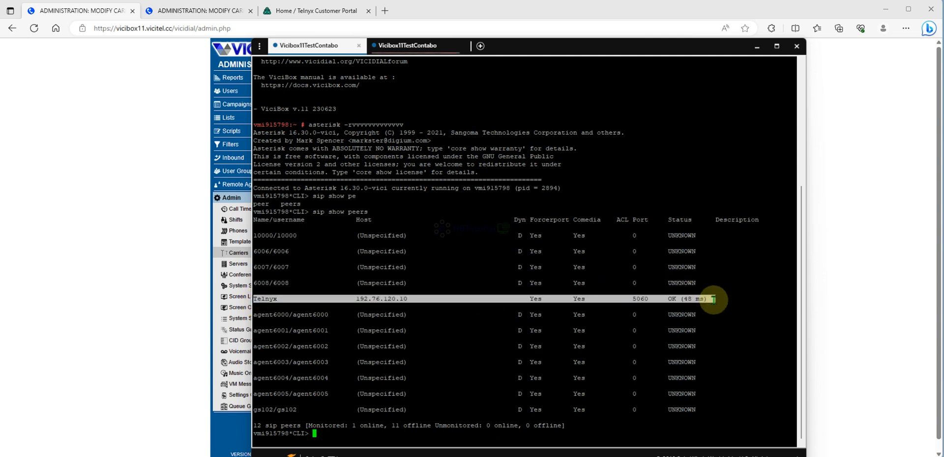
pyautogui.click(685, 281)
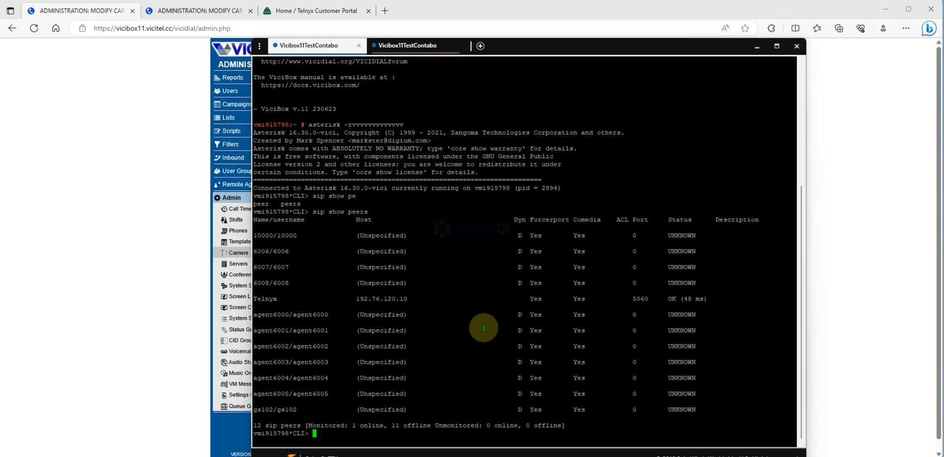
# - Return to the browser, review the rest of the Telnyx carrier's Account Entry, and open the VICIdial administration home page
pyautogui.click(113, 202)
pyautogui.click(519, 227)
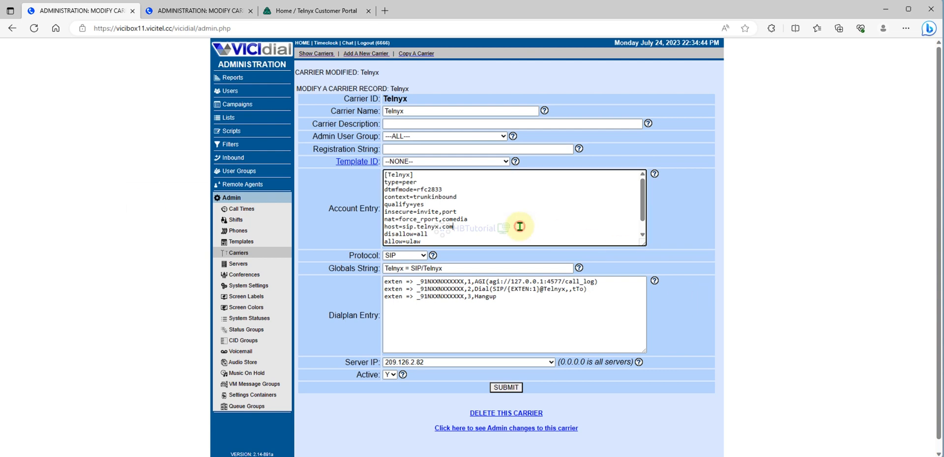
pyautogui.scroll(-1, 520, 226)
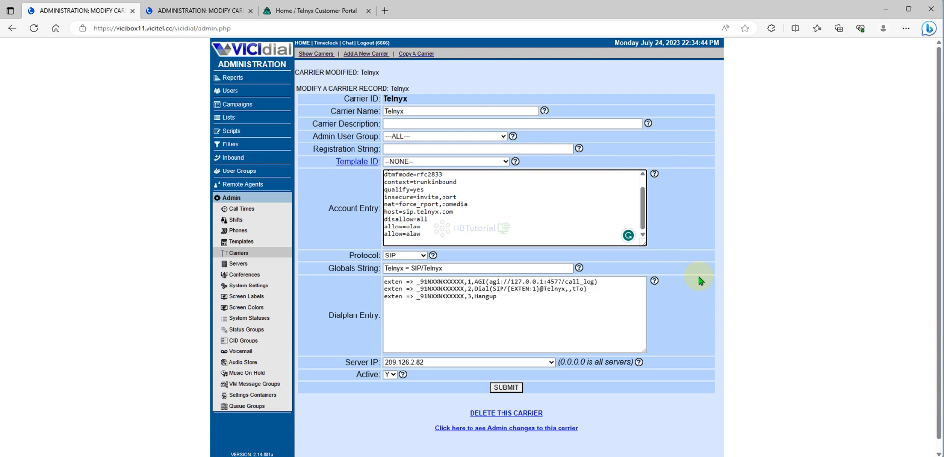
pyautogui.click(241, 52)
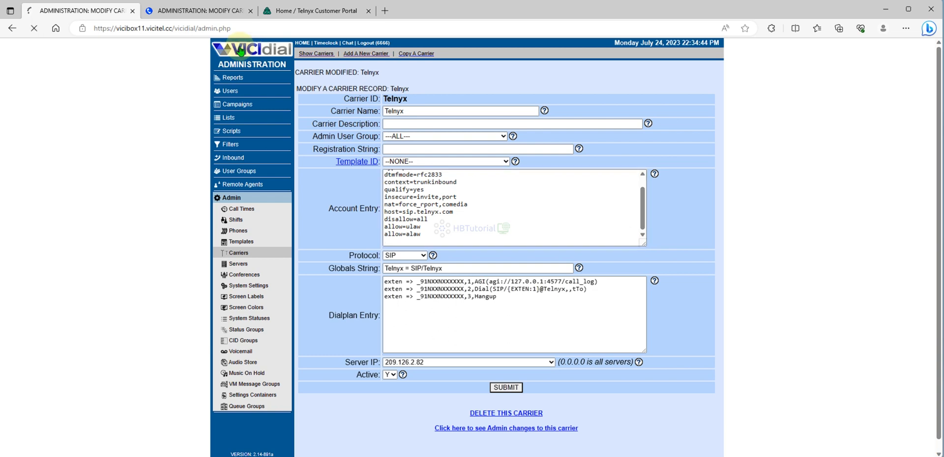